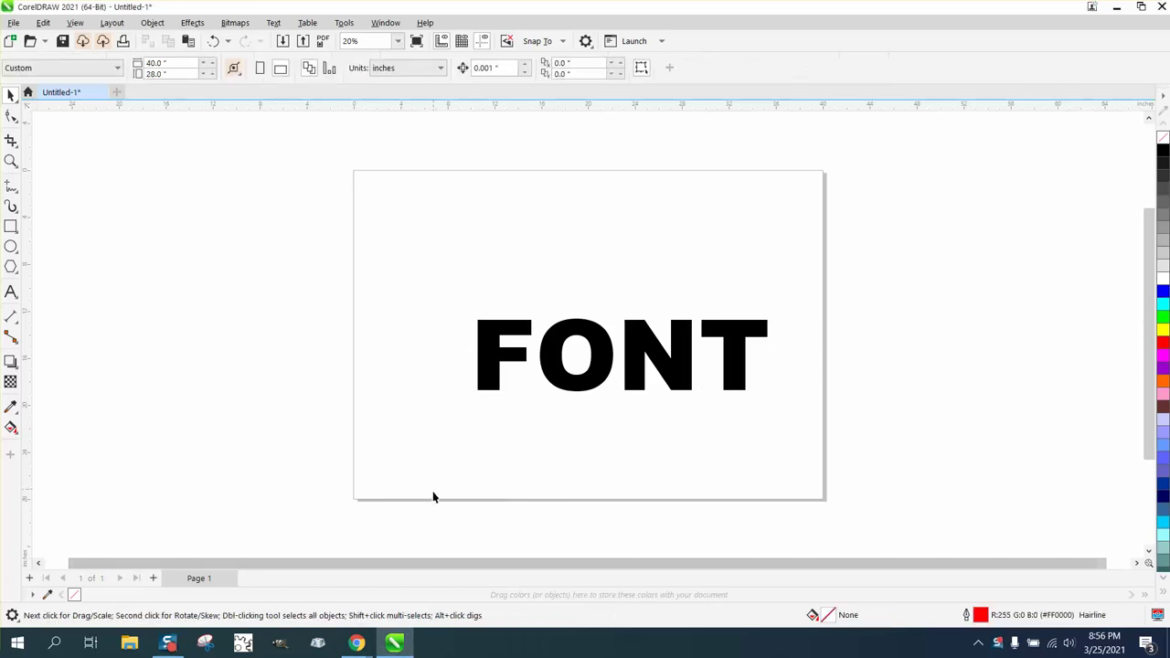
Step: Copy the black-and-white speckled grunge image from Yahoo's distress clipart results
{"action": "mouse_move", "coordinate": [357, 643]}
{"action": "left_click", "coordinate": [393, 583]}
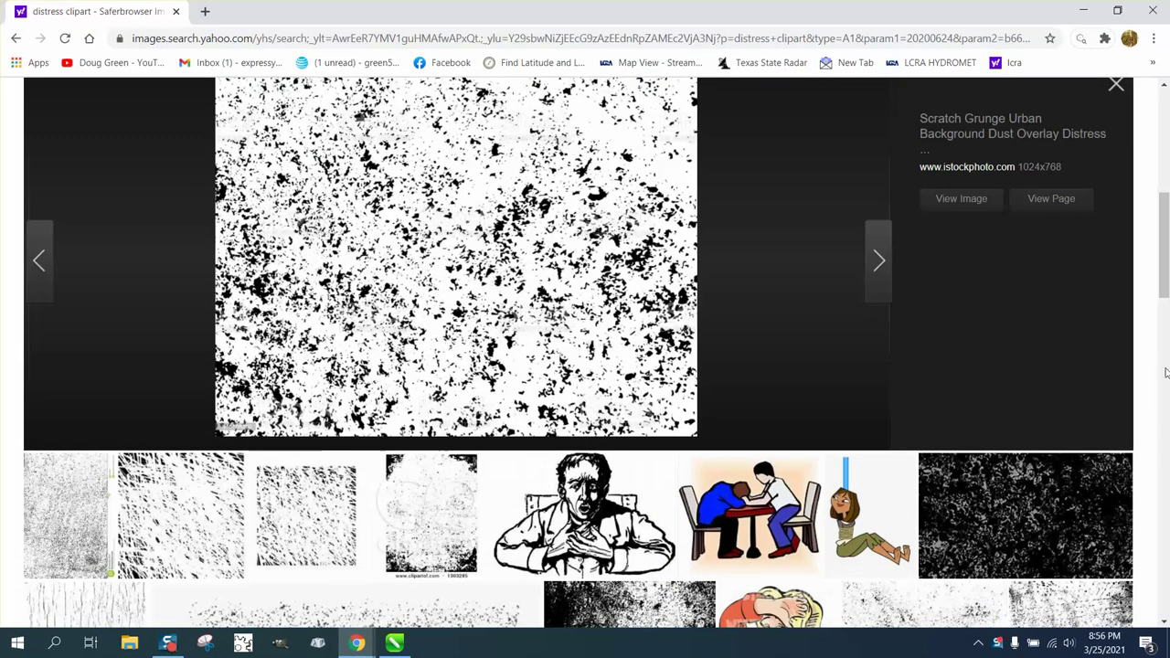
{"action": "scroll", "coordinate": [1161, 371], "scroll_direction": "up", "scroll_amount": 5}
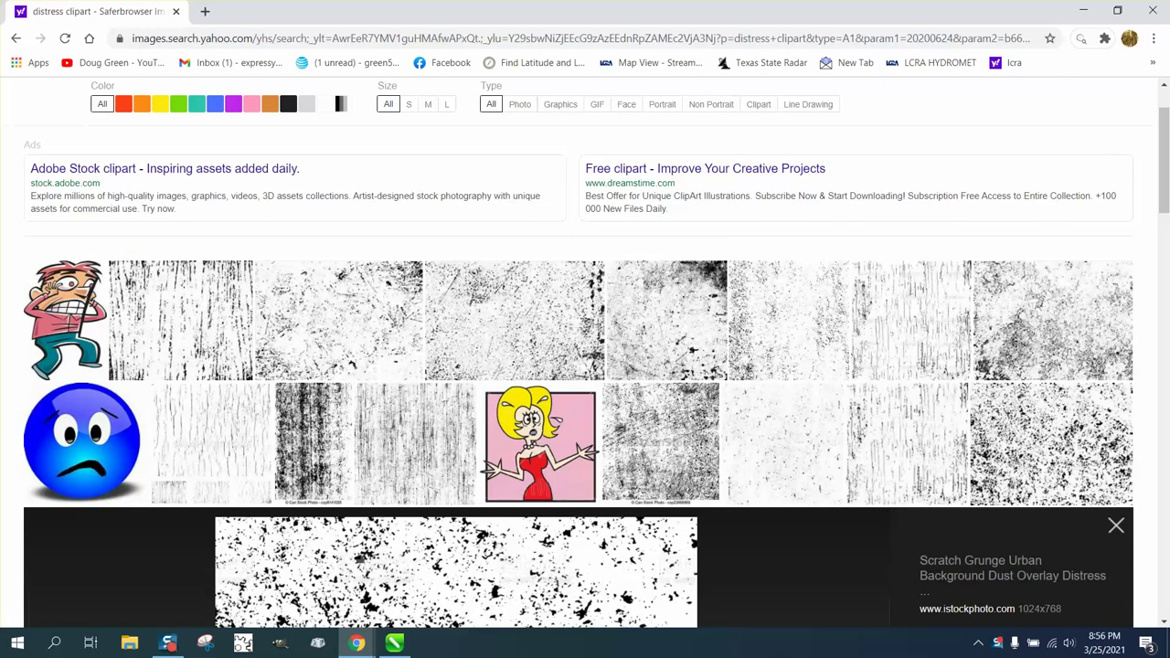
{"action": "scroll", "coordinate": [1166, 217], "scroll_direction": "up", "scroll_amount": 1}
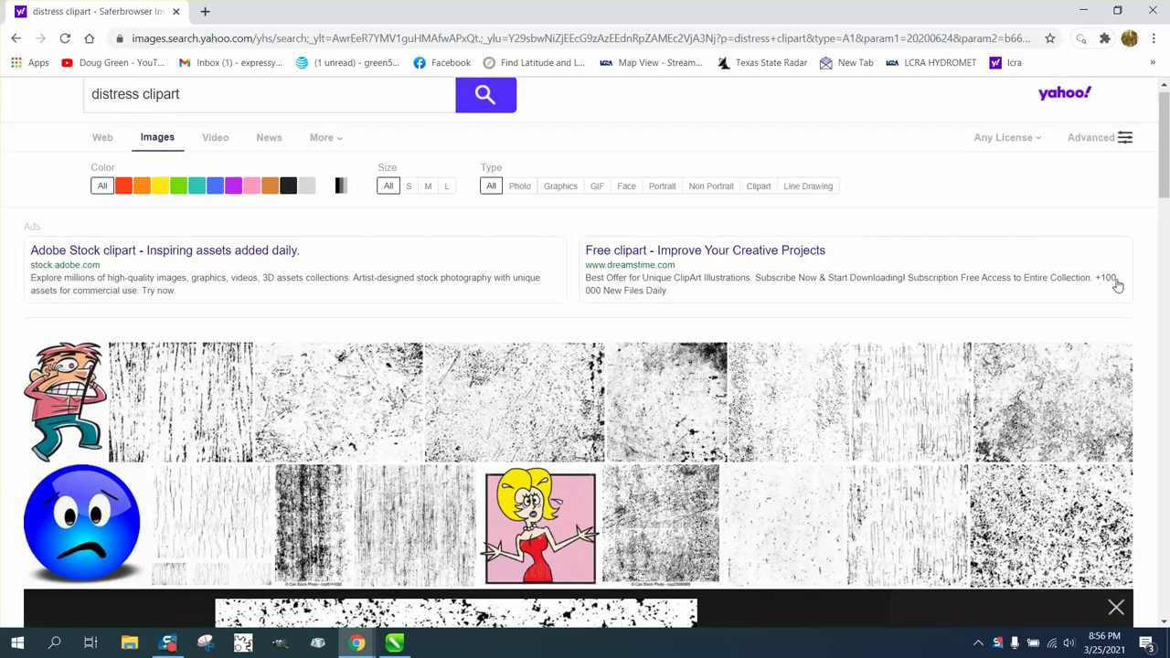
{"action": "scroll", "coordinate": [1163, 215], "scroll_direction": "down", "scroll_amount": 5}
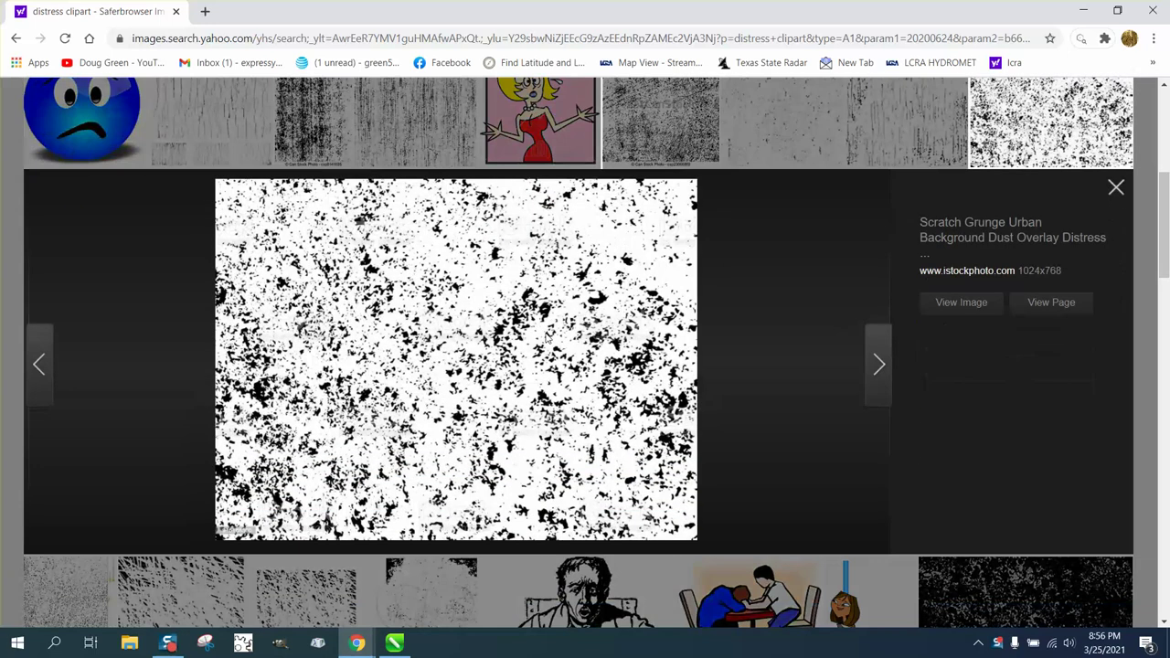
{"action": "right_click", "coordinate": [367, 335]}
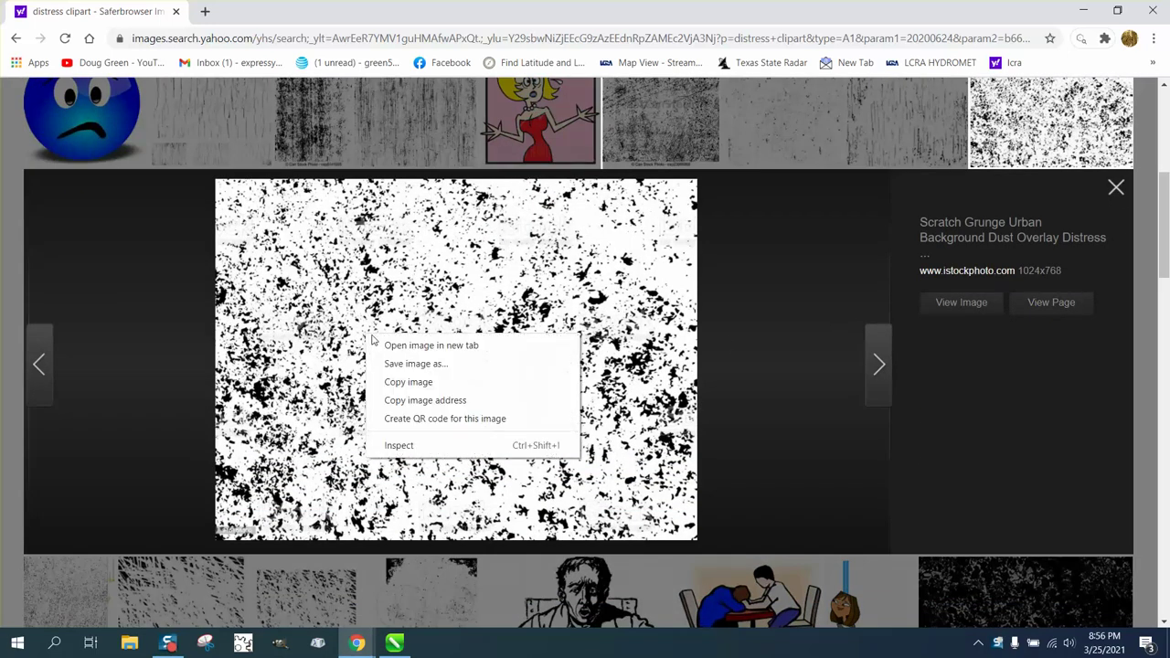
{"action": "left_click", "coordinate": [426, 382]}
Step: Paste the grunge image into CorelDRAW and move it up-left above FONT
{"action": "left_click", "coordinate": [394, 643]}
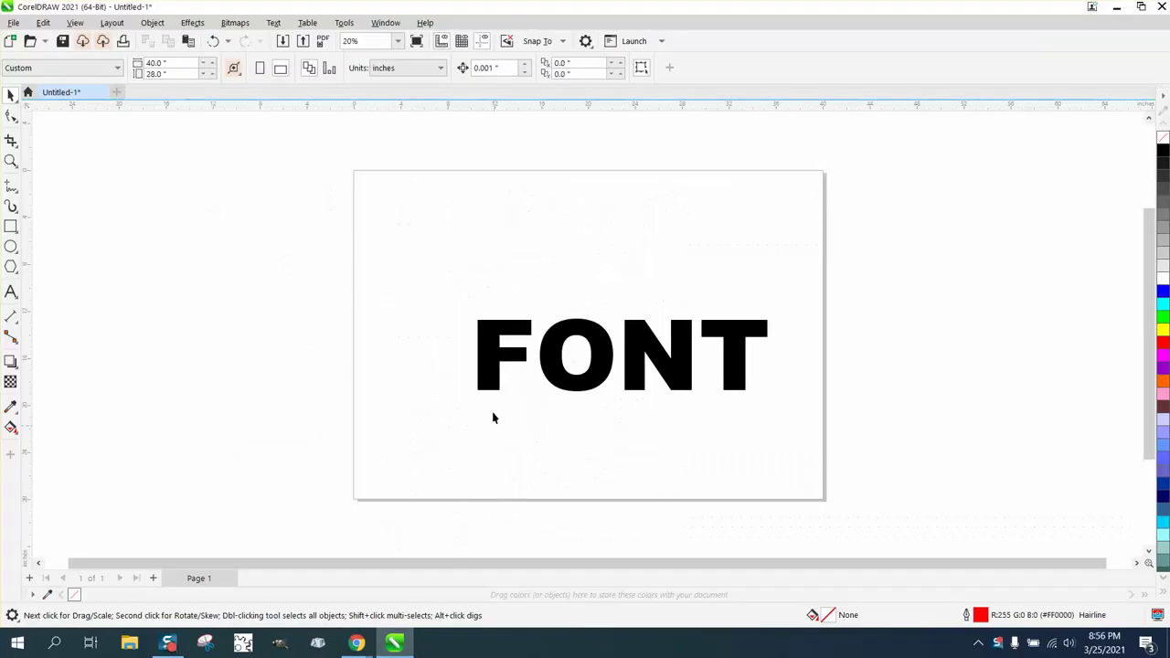
{"action": "right_click", "coordinate": [479, 232]}
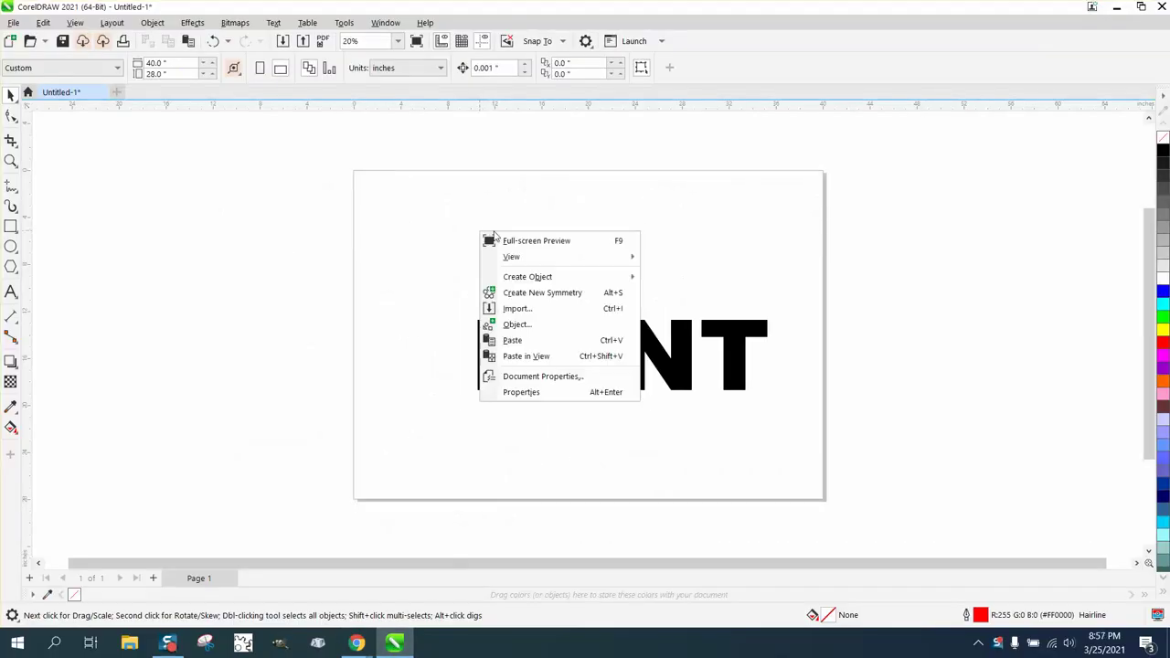
{"action": "left_click", "coordinate": [512, 339]}
{"action": "left_click_drag", "start_coordinate": [601, 331], "coordinate": [520, 257]}
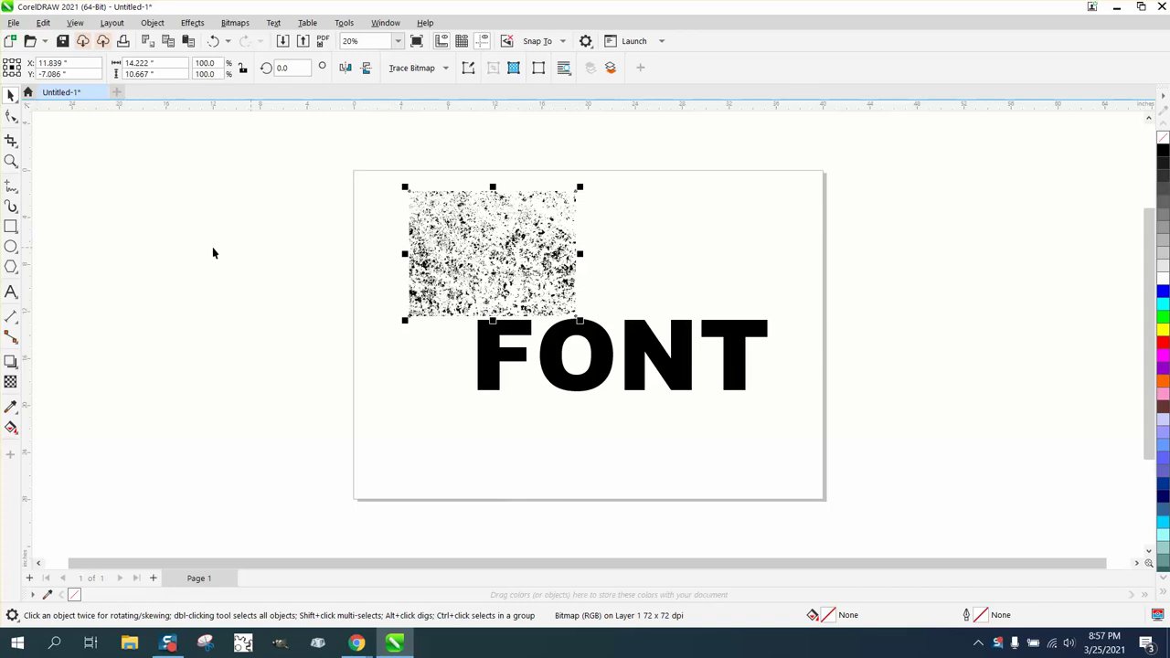
{"action": "left_click", "coordinate": [10, 227]}
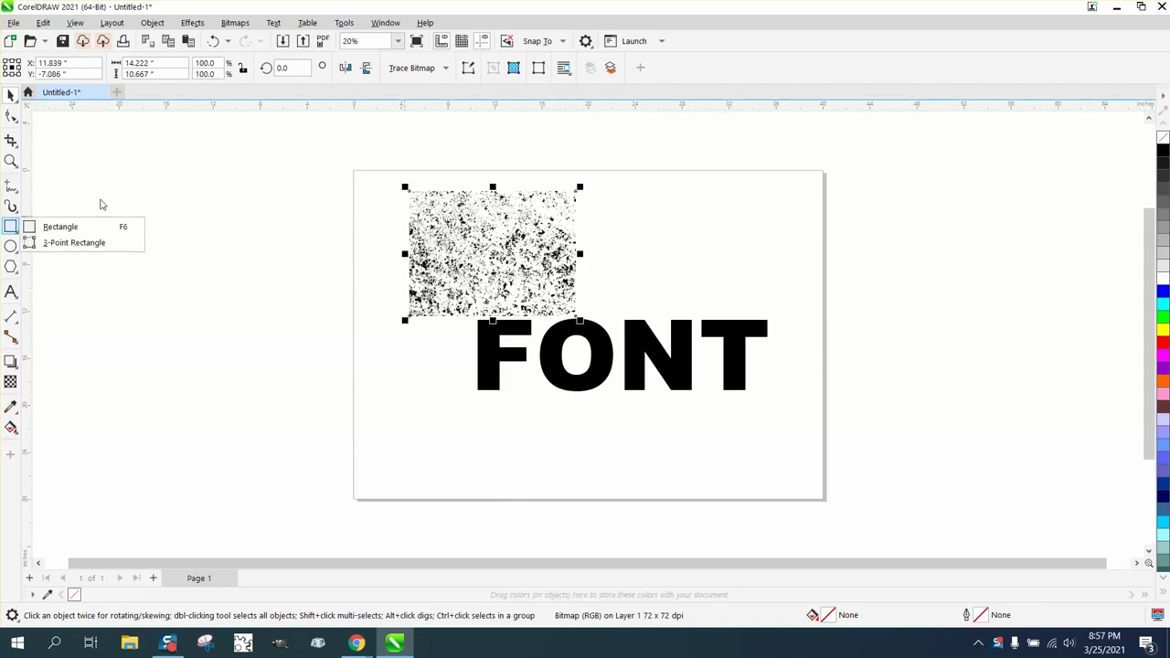
{"action": "left_click", "coordinate": [73, 227]}
{"action": "left_click_drag", "start_coordinate": [358, 178], "coordinate": [662, 321]}
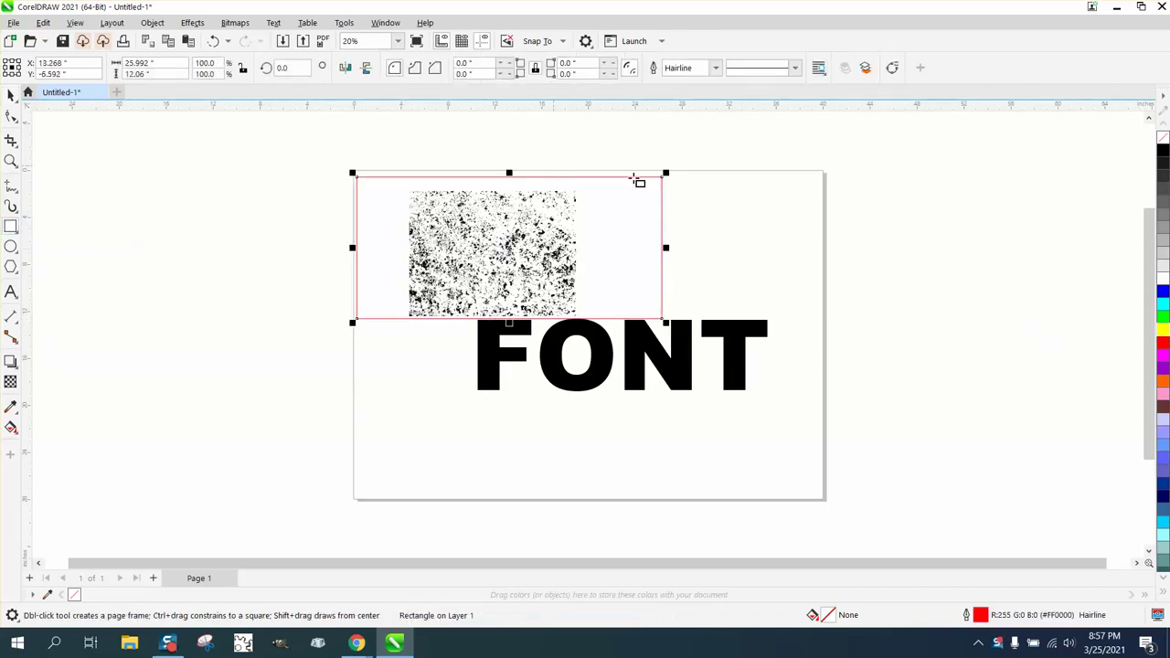
{"action": "left_click", "coordinate": [1161, 331]}
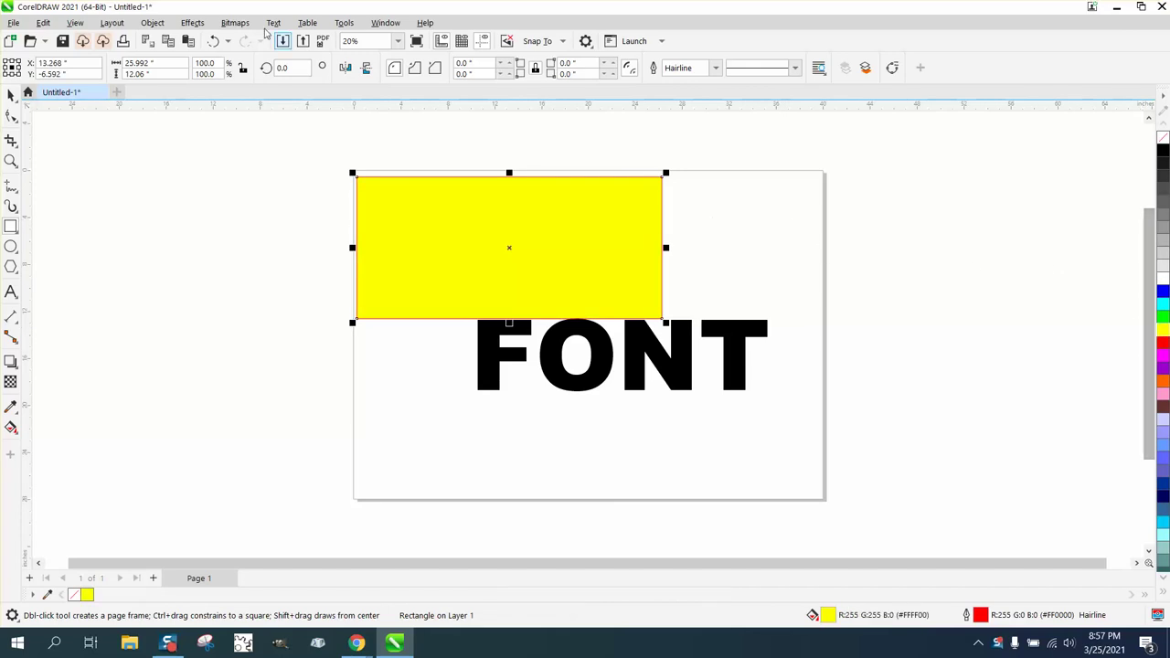
{"action": "left_click", "coordinate": [153, 23]}
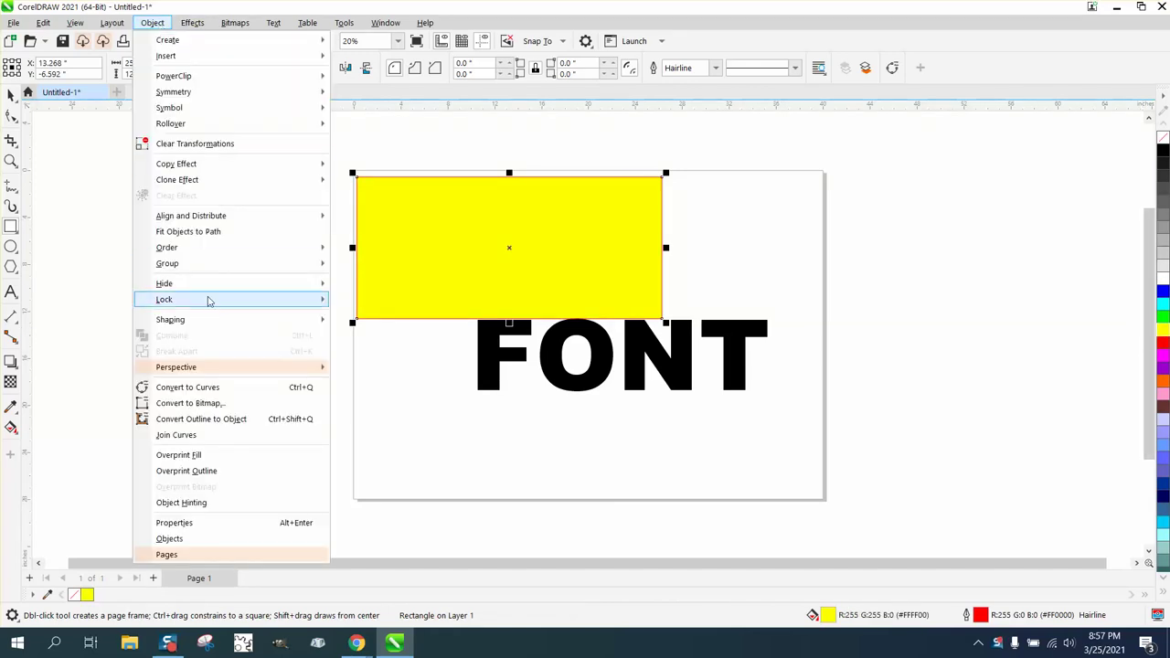
{"action": "mouse_move", "coordinate": [195, 266]}
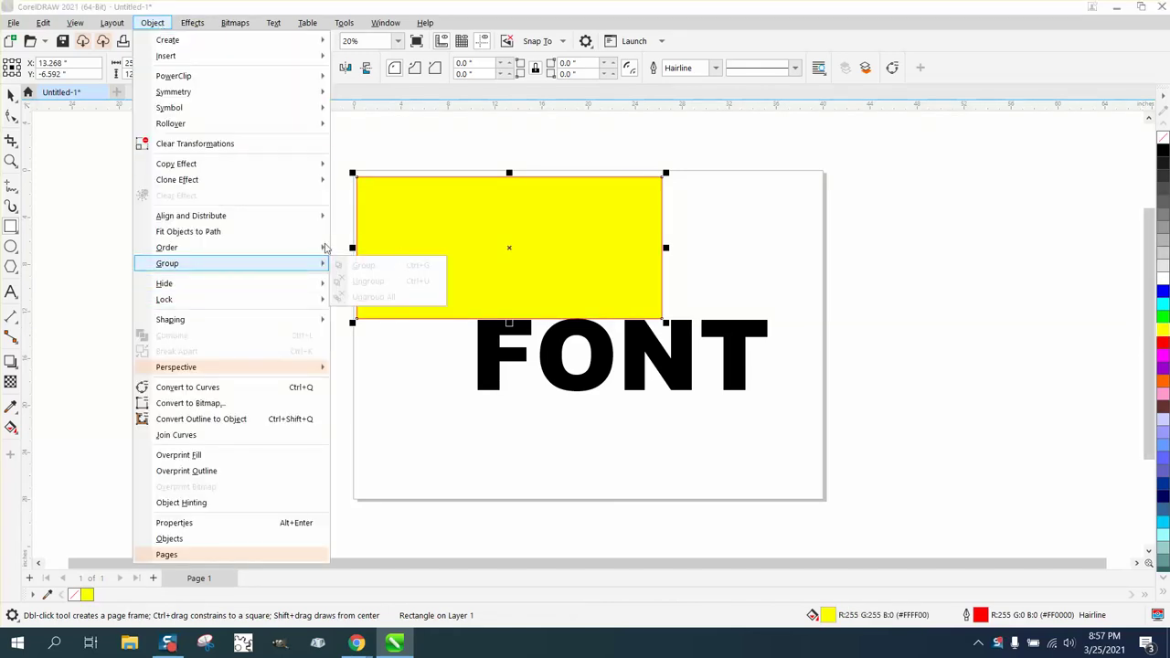
{"action": "mouse_move", "coordinate": [225, 249]}
{"action": "left_click", "coordinate": [368, 265]}
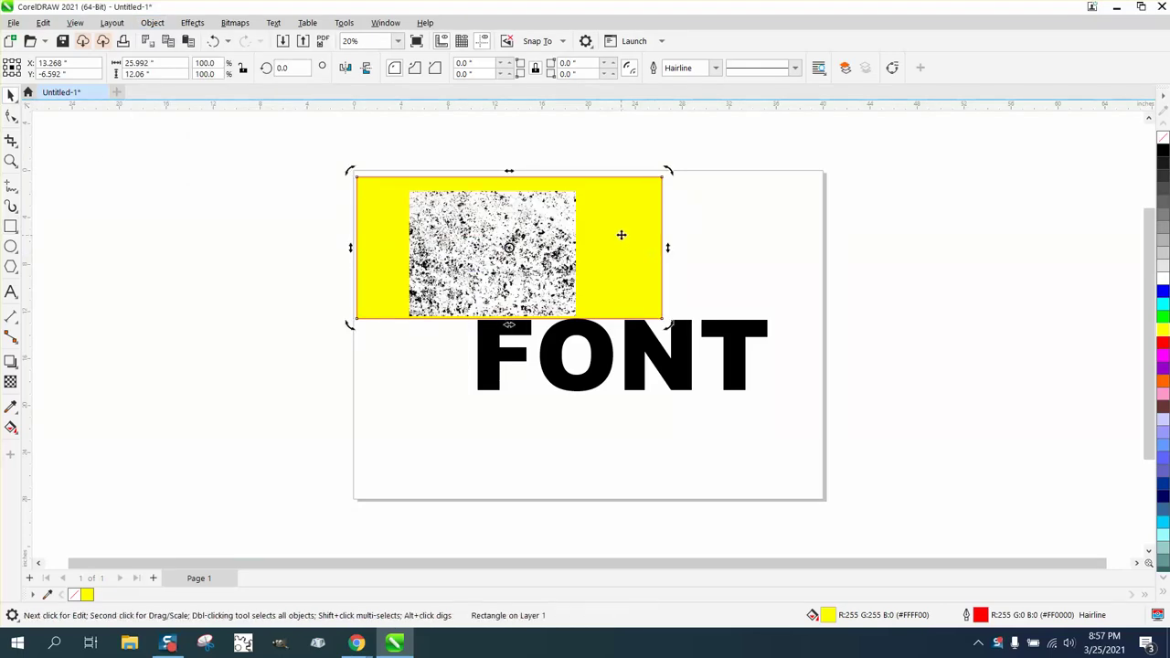
{"action": "key", "text": "Delete"}
{"action": "left_click", "coordinate": [569, 224]}
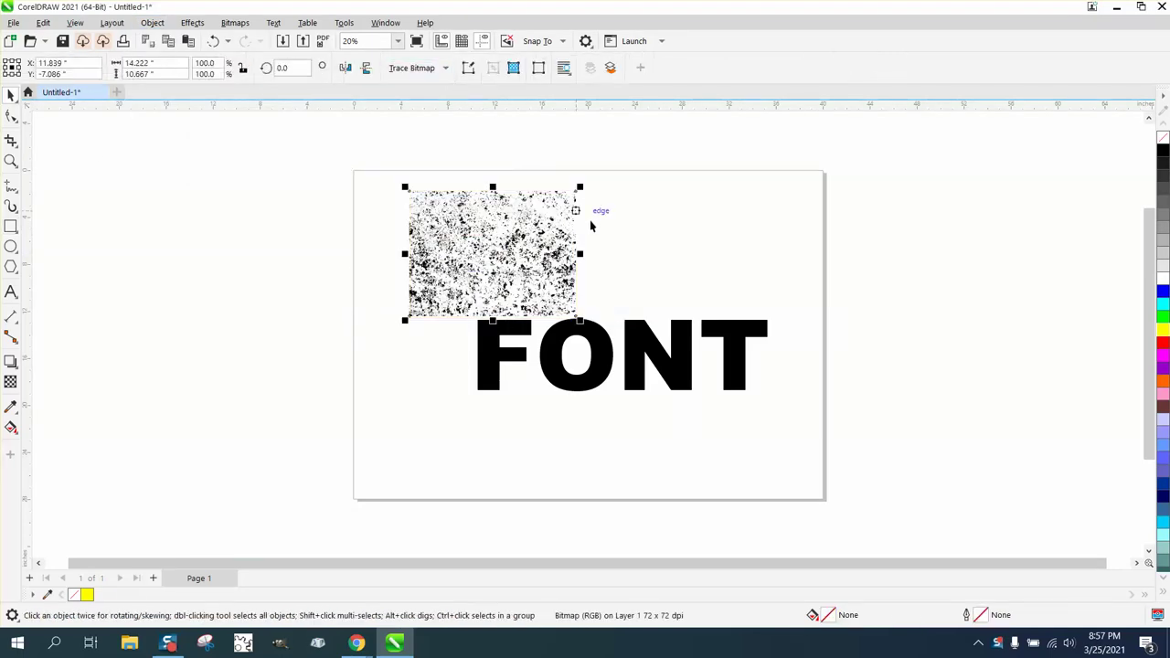
Step: Scale the grunge bitmap down and outline-trace it as Clipart into a 635-object vector group
{"action": "left_click_drag", "start_coordinate": [579, 187], "coordinate": [463, 231]}
{"action": "left_click", "coordinate": [444, 72]}
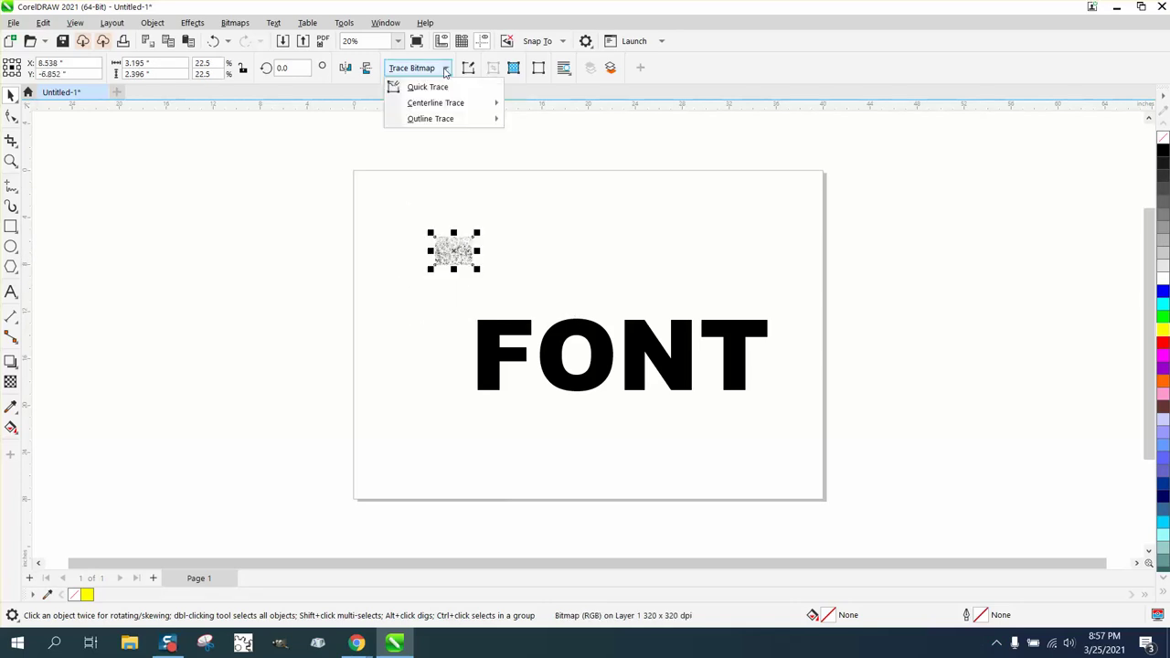
{"action": "mouse_move", "coordinate": [448, 119]}
{"action": "left_click", "coordinate": [541, 170]}
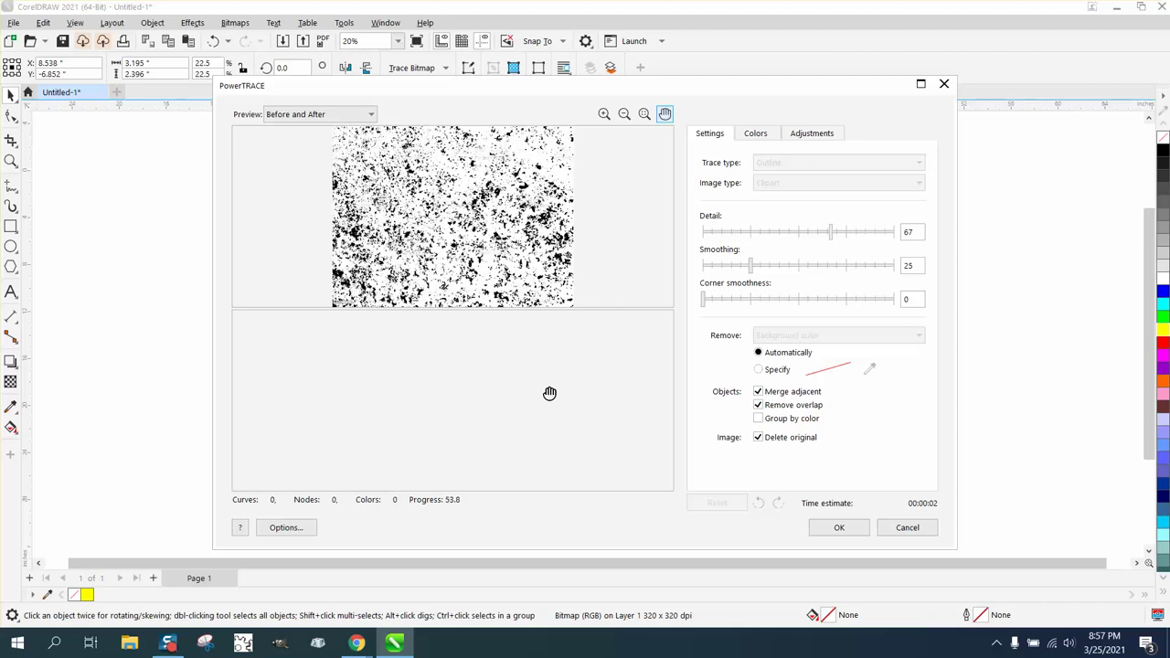
{"action": "left_click", "coordinate": [839, 528]}
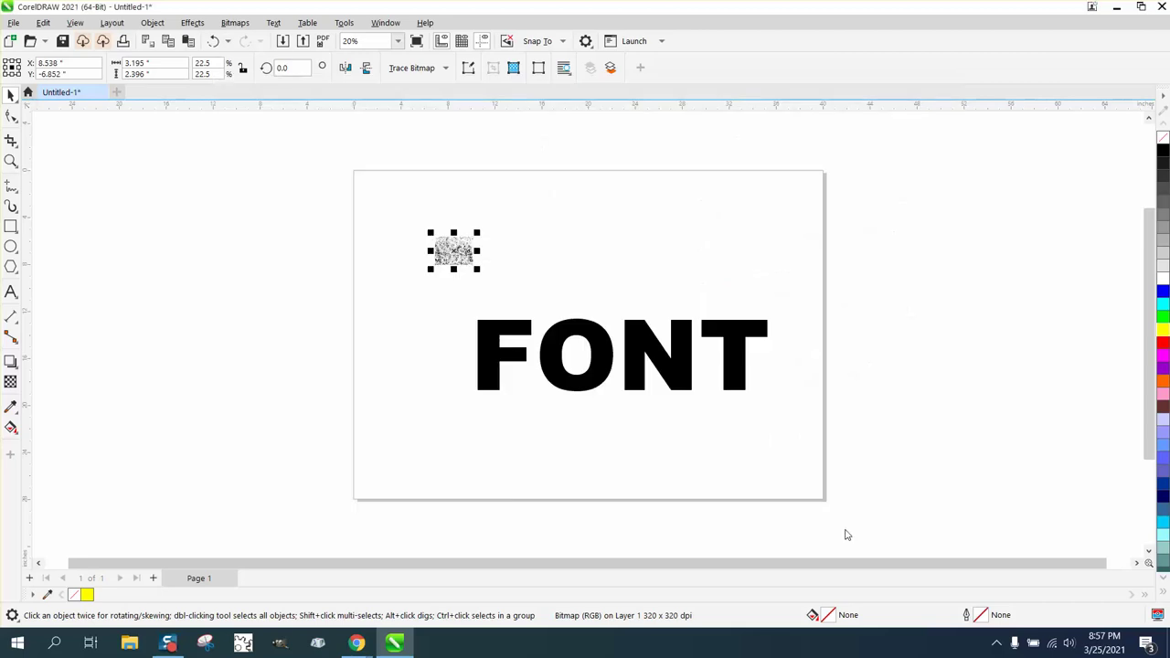
Step: Move the traced speckle group right of the original bitmap and zoom in to compare
{"action": "scroll", "coordinate": [672, 485], "scroll_direction": "down", "scroll_amount": 1}
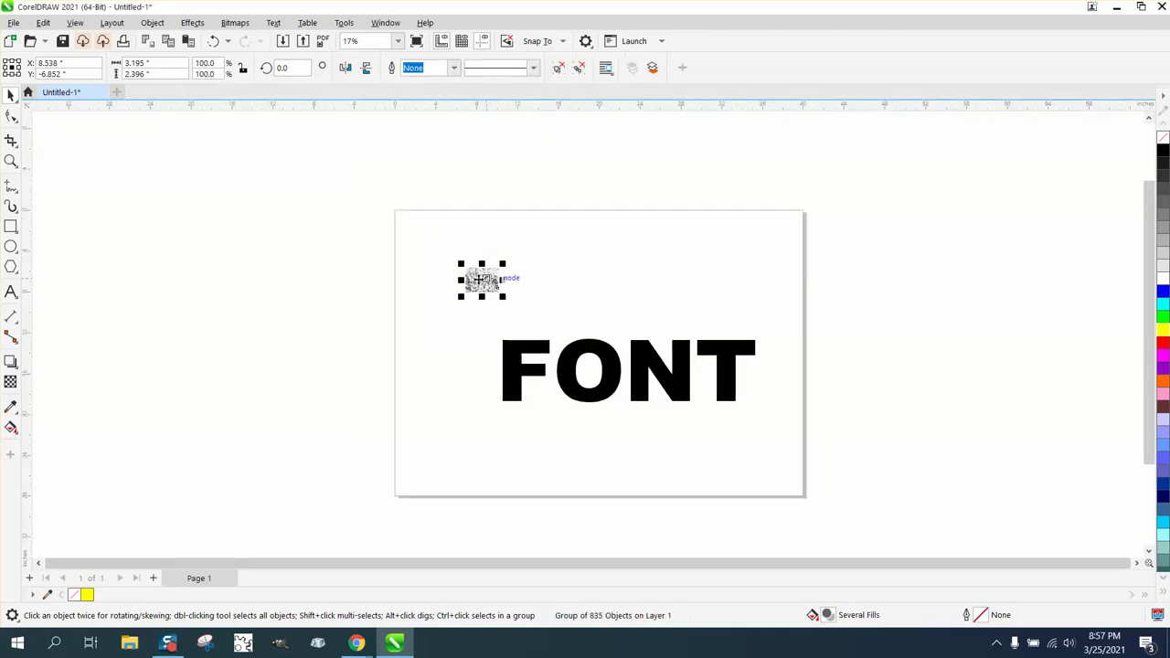
{"action": "left_click_drag", "start_coordinate": [503, 280], "coordinate": [561, 283]}
{"action": "left_click", "coordinate": [477, 290]}
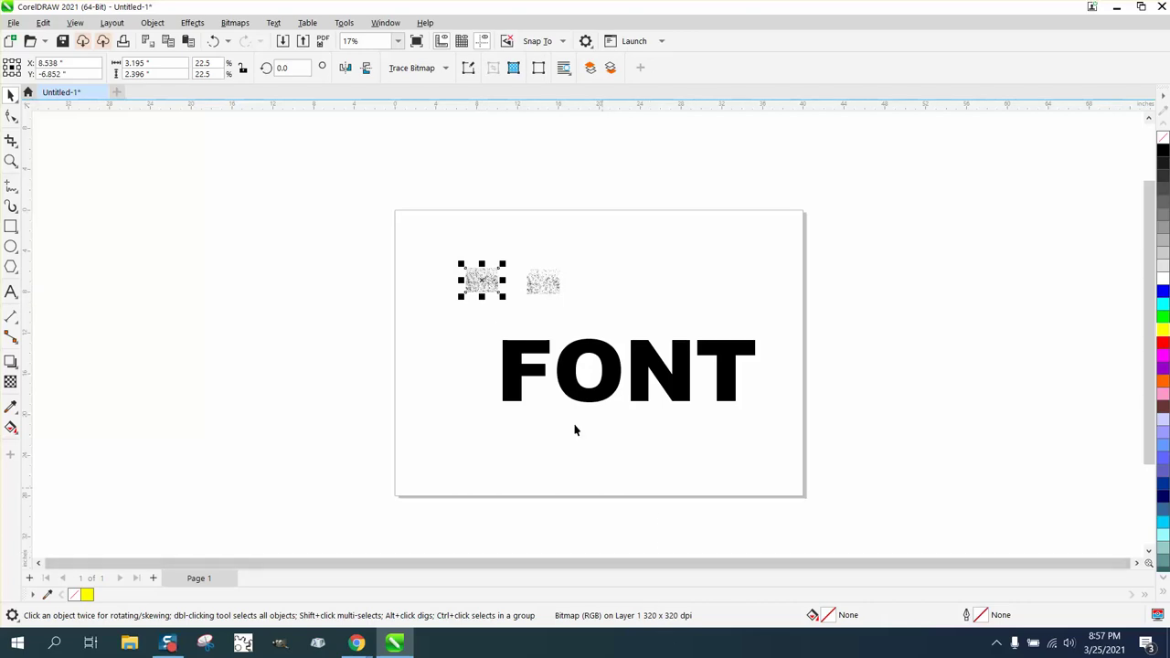
{"action": "left_click", "coordinate": [539, 290]}
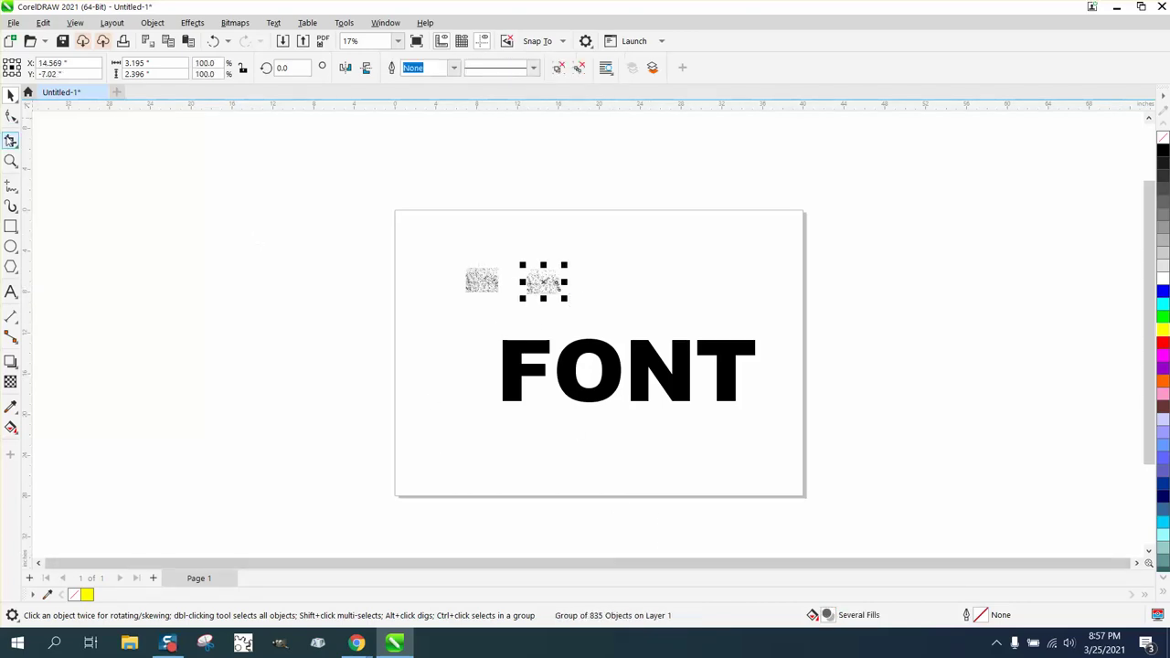
{"action": "left_click", "coordinate": [10, 160]}
{"action": "left_click_drag", "start_coordinate": [510, 257], "coordinate": [605, 306]}
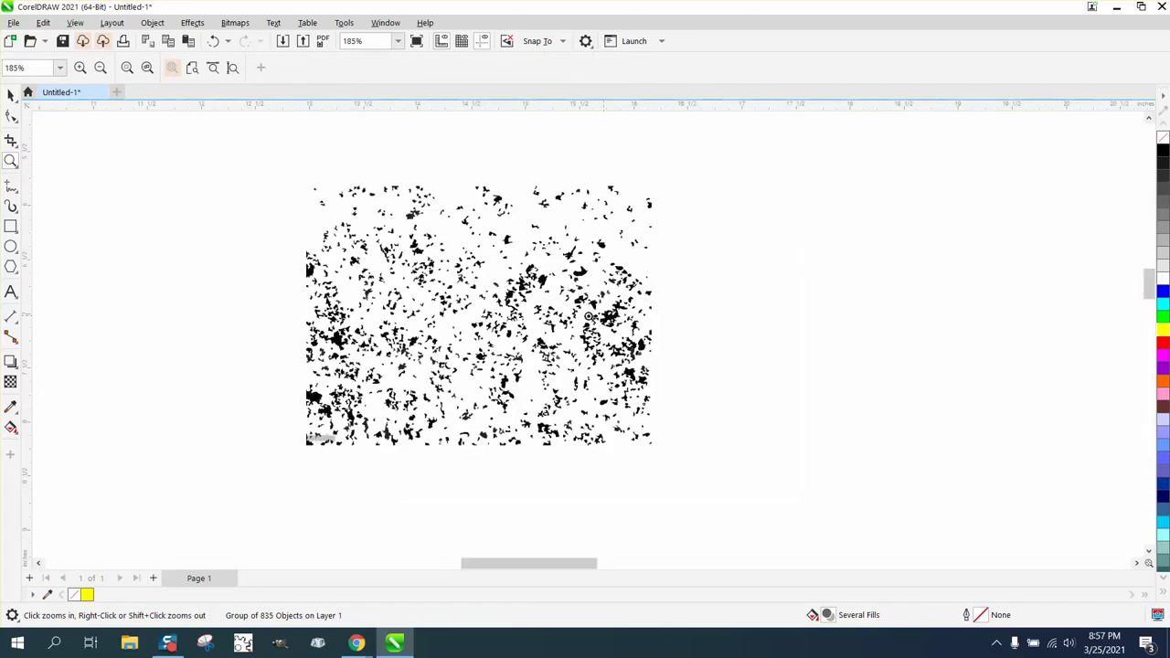
{"action": "left_click", "coordinate": [10, 94]}
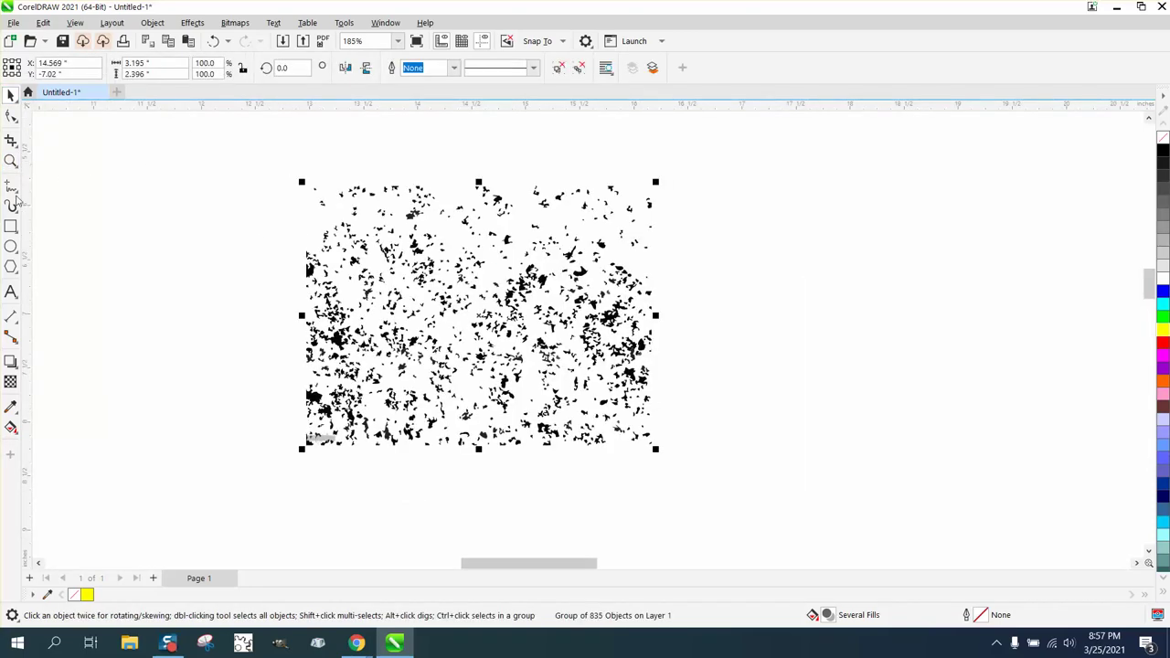
Step: Draw a yellow rectangle around the speckle texture and send it to the back
{"action": "left_click", "coordinate": [71, 227]}
{"action": "left_click_drag", "start_coordinate": [253, 176], "coordinate": [791, 484]}
{"action": "right_click", "coordinate": [1163, 342]}
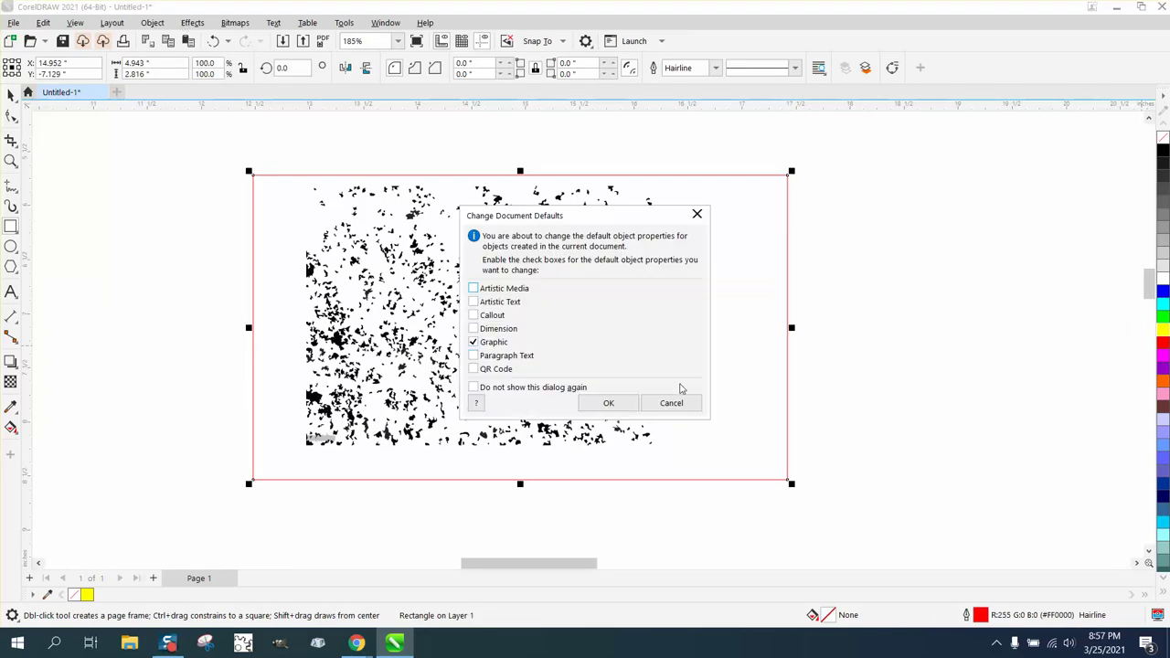
{"action": "left_click", "coordinate": [681, 402]}
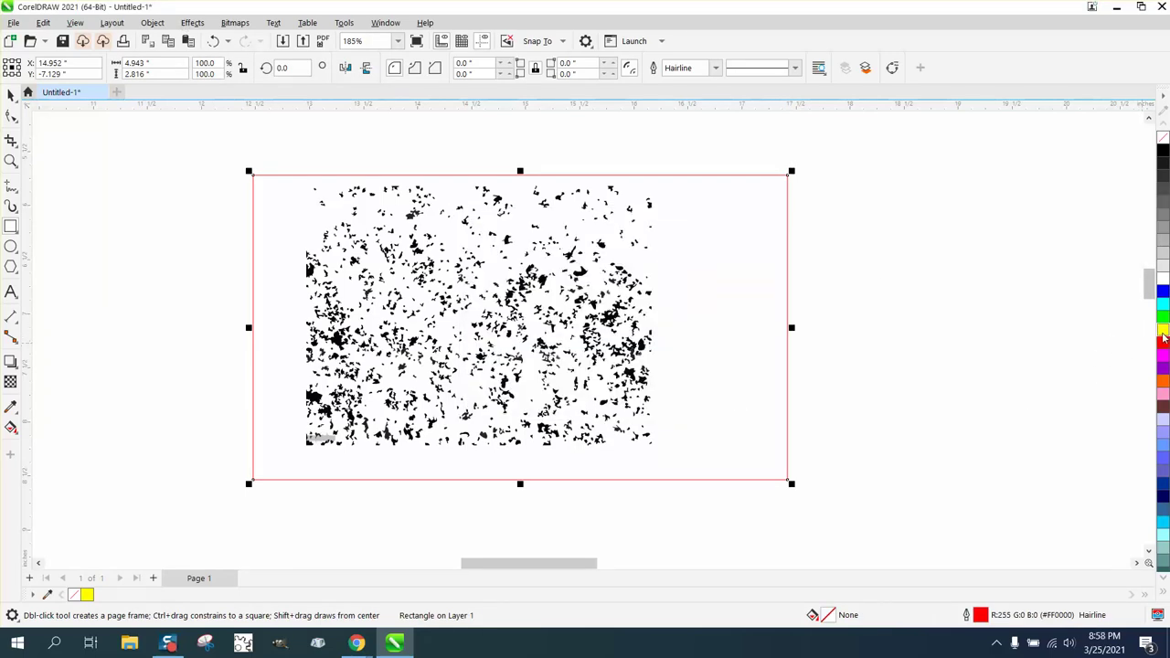
{"action": "left_click", "coordinate": [1163, 331]}
{"action": "left_click", "coordinate": [152, 22]}
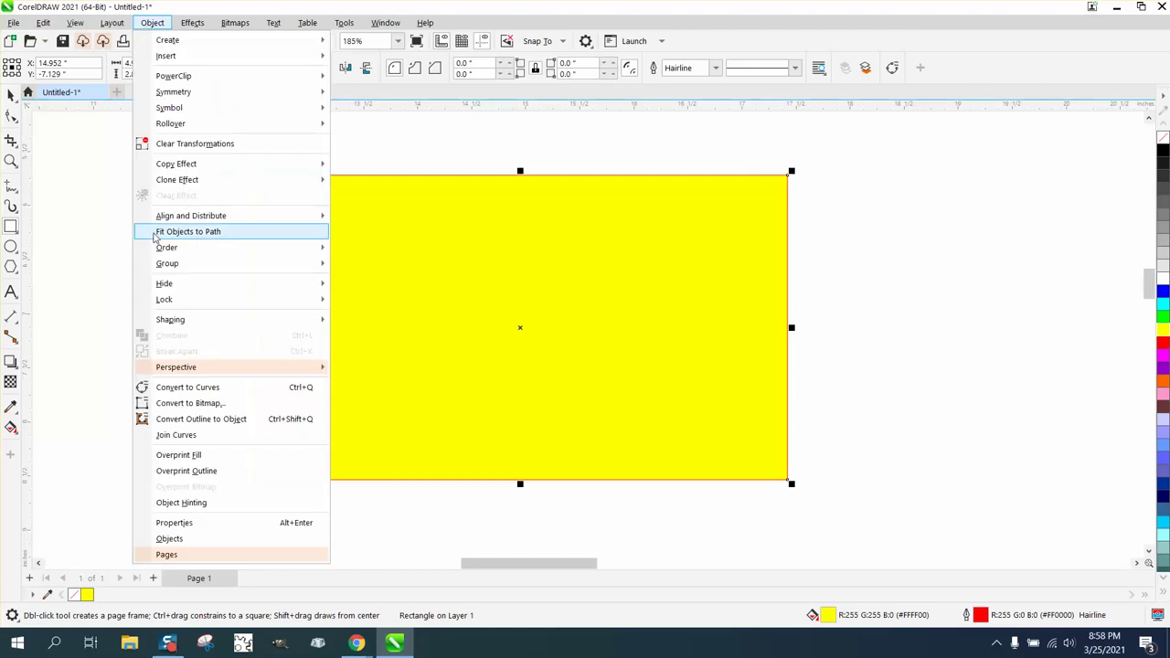
{"action": "mouse_move", "coordinate": [165, 247]}
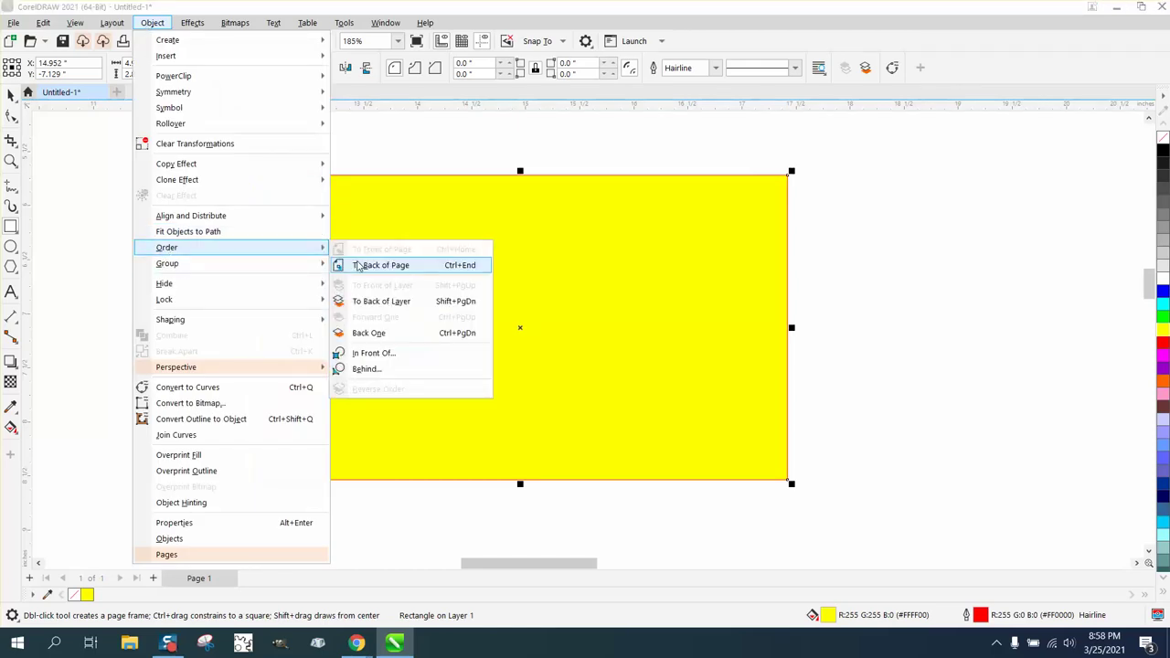
{"action": "left_click", "coordinate": [357, 265]}
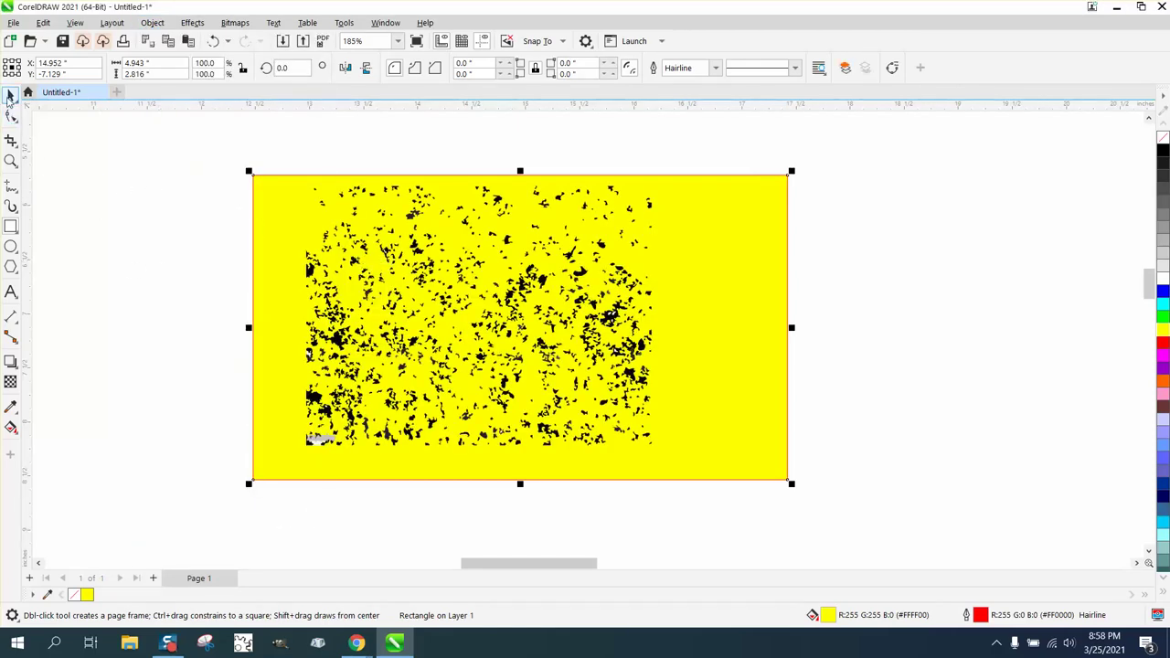
{"action": "left_click", "coordinate": [11, 96]}
{"action": "left_click_drag", "start_coordinate": [611, 402], "coordinate": [622, 397]}
Step: Fill the speckle group solid black and delete the yellow rectangle
{"action": "left_click_drag", "start_coordinate": [284, 162], "coordinate": [660, 484]}
{"action": "left_click", "coordinate": [1163, 153]}
{"action": "left_click", "coordinate": [732, 221]}
{"action": "key", "text": "Delete"}
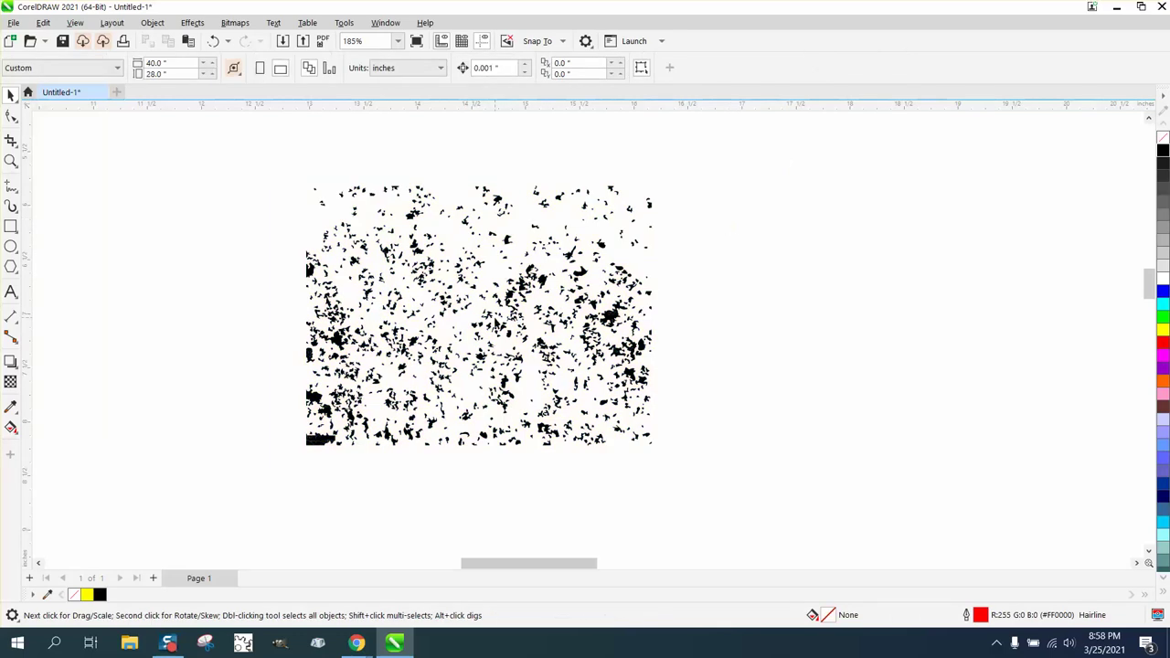
Step: Mirror the speckle texture group horizontally and vertically, zooming in to check its orientation
{"action": "left_click", "coordinate": [514, 324]}
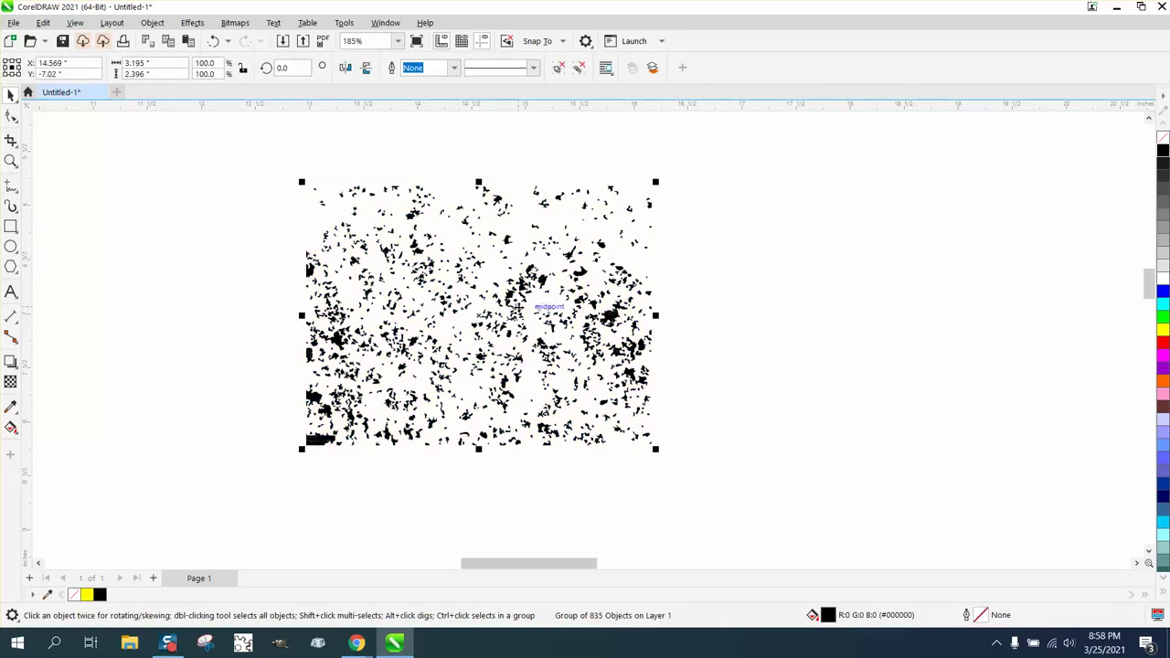
{"action": "scroll", "coordinate": [420, 265], "scroll_direction": "down", "scroll_amount": 2}
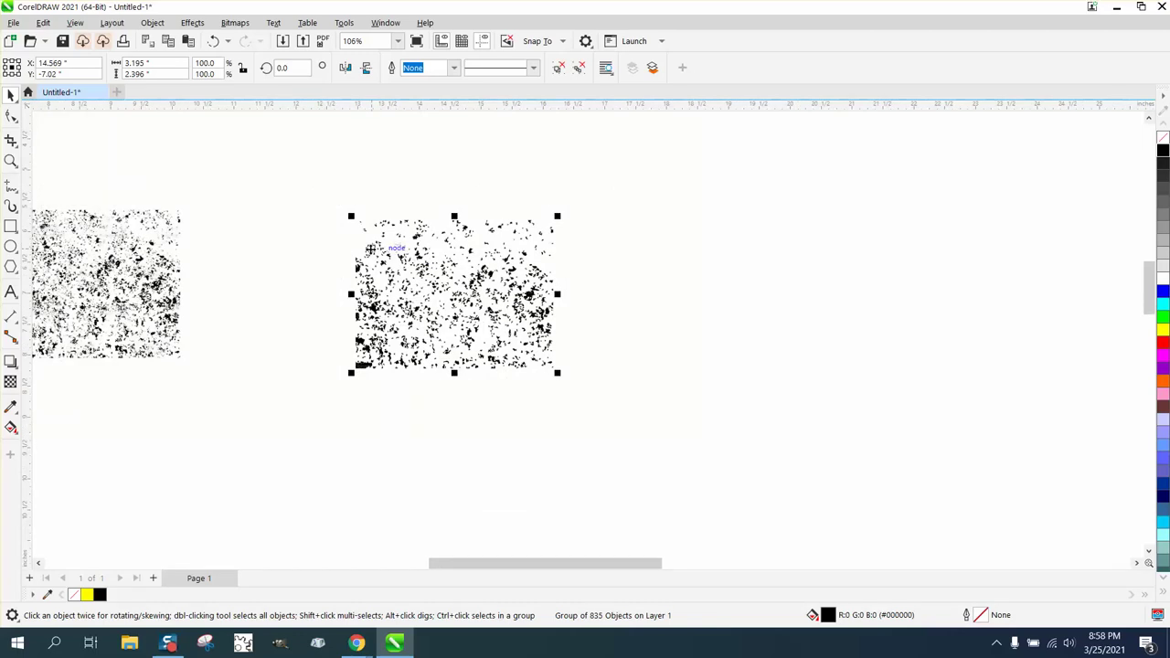
{"action": "left_click", "coordinate": [366, 69]}
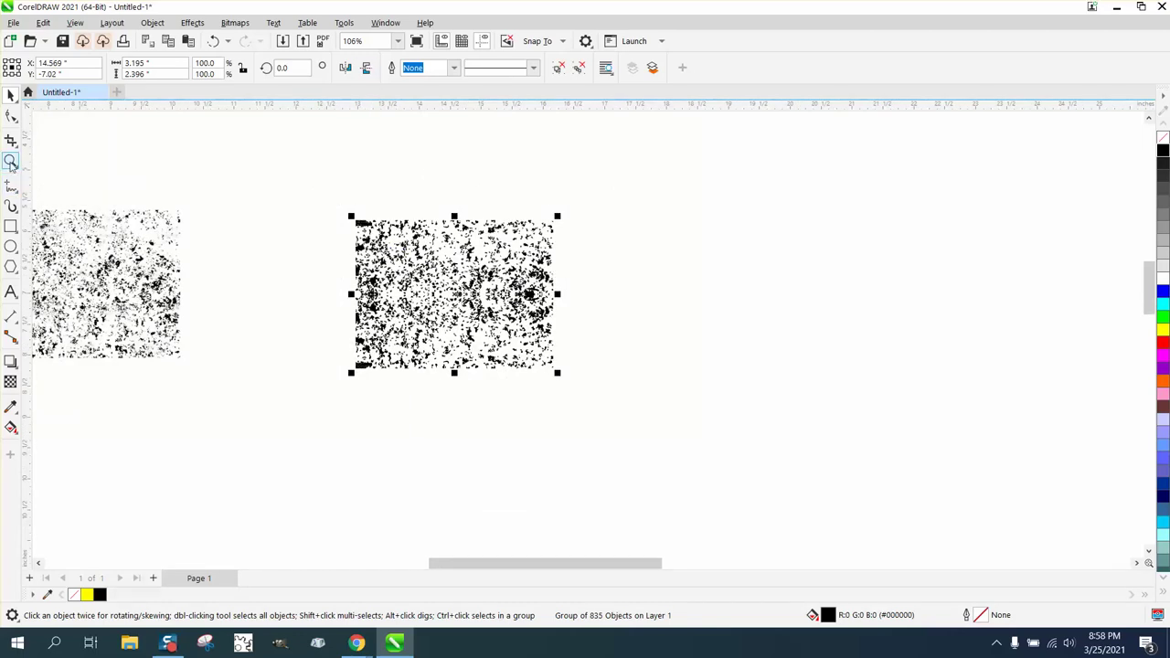
{"action": "left_click", "coordinate": [51, 161]}
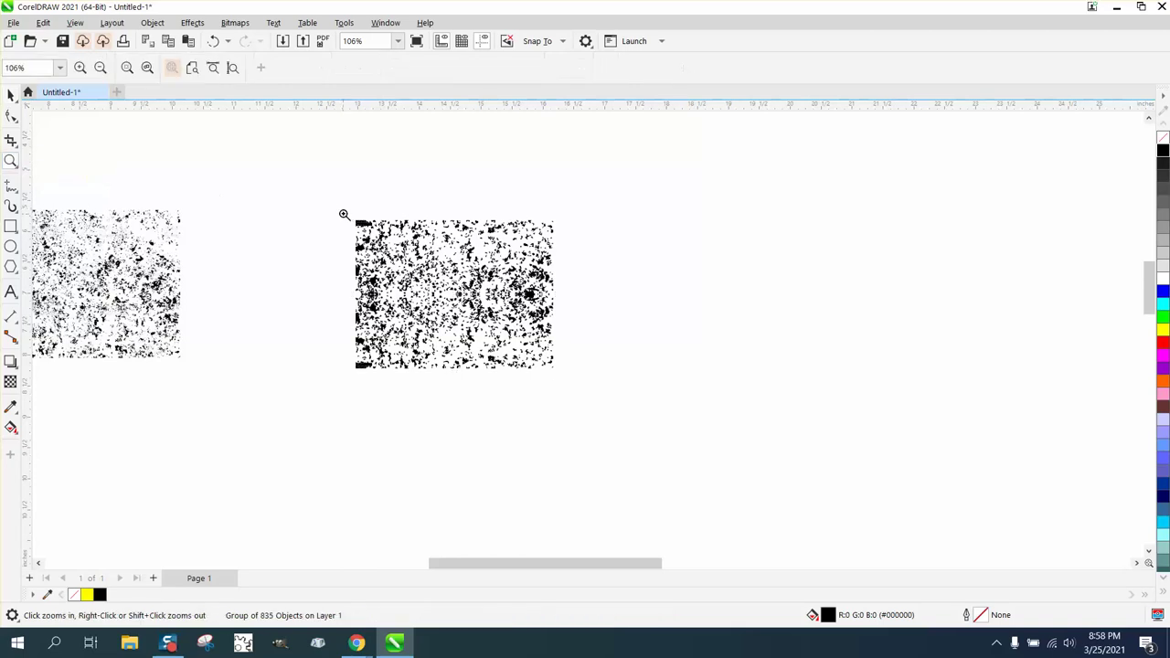
{"action": "left_click_drag", "start_coordinate": [340, 211], "coordinate": [627, 412]}
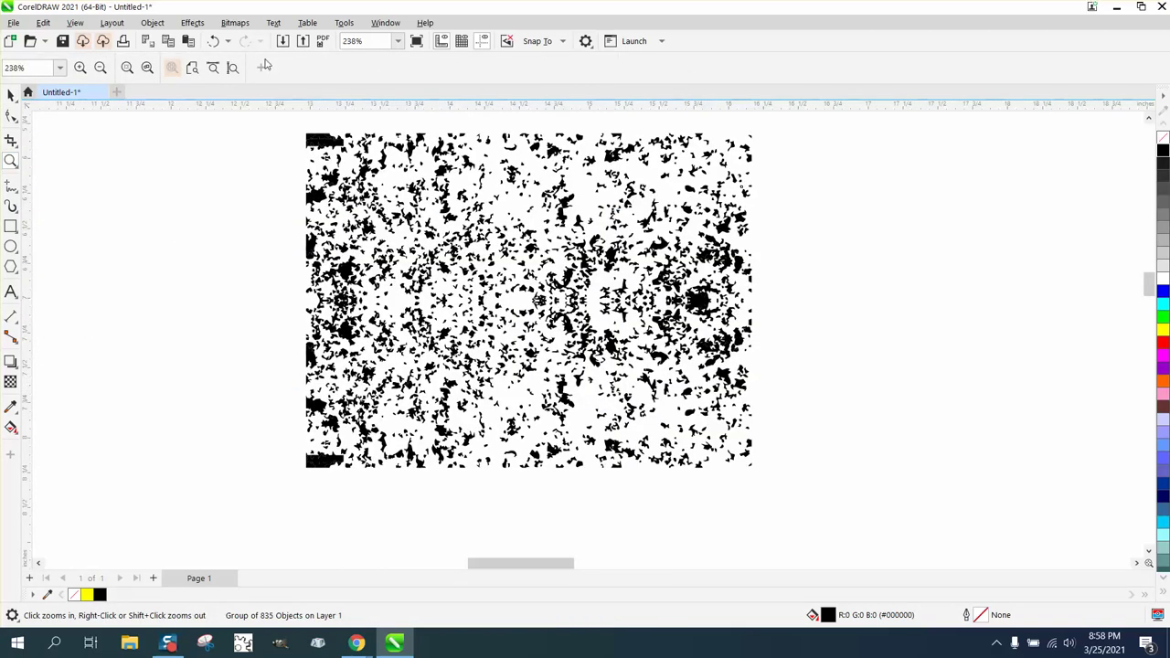
{"action": "left_click", "coordinate": [10, 94]}
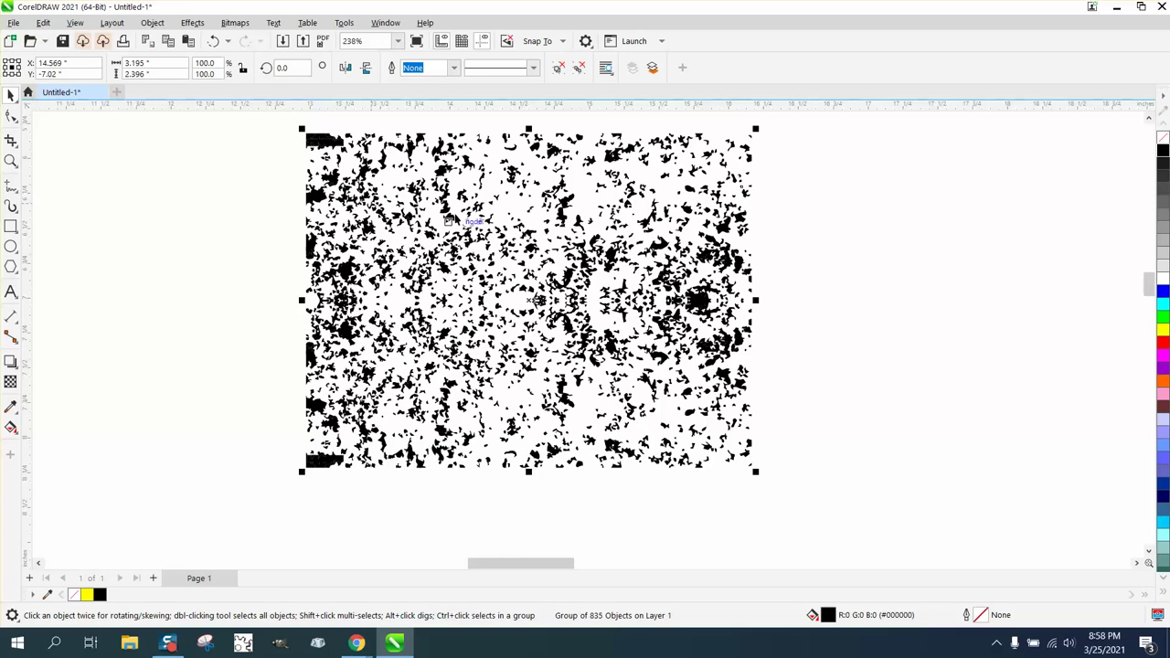
{"action": "left_click", "coordinate": [366, 69]}
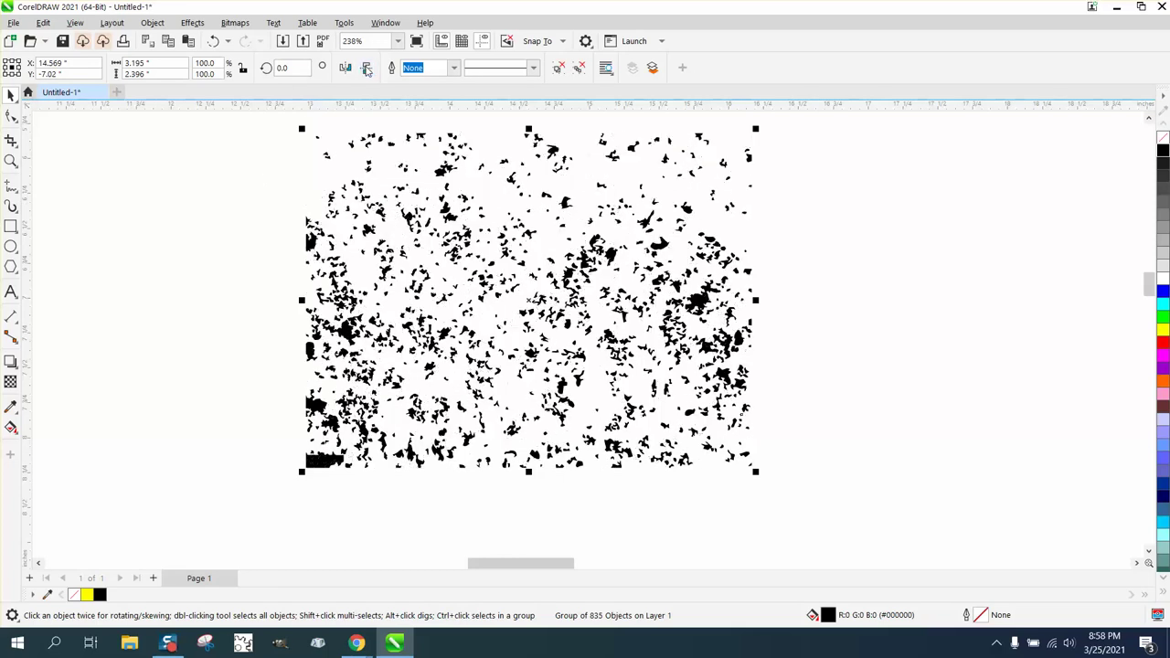
{"action": "left_click", "coordinate": [345, 68]}
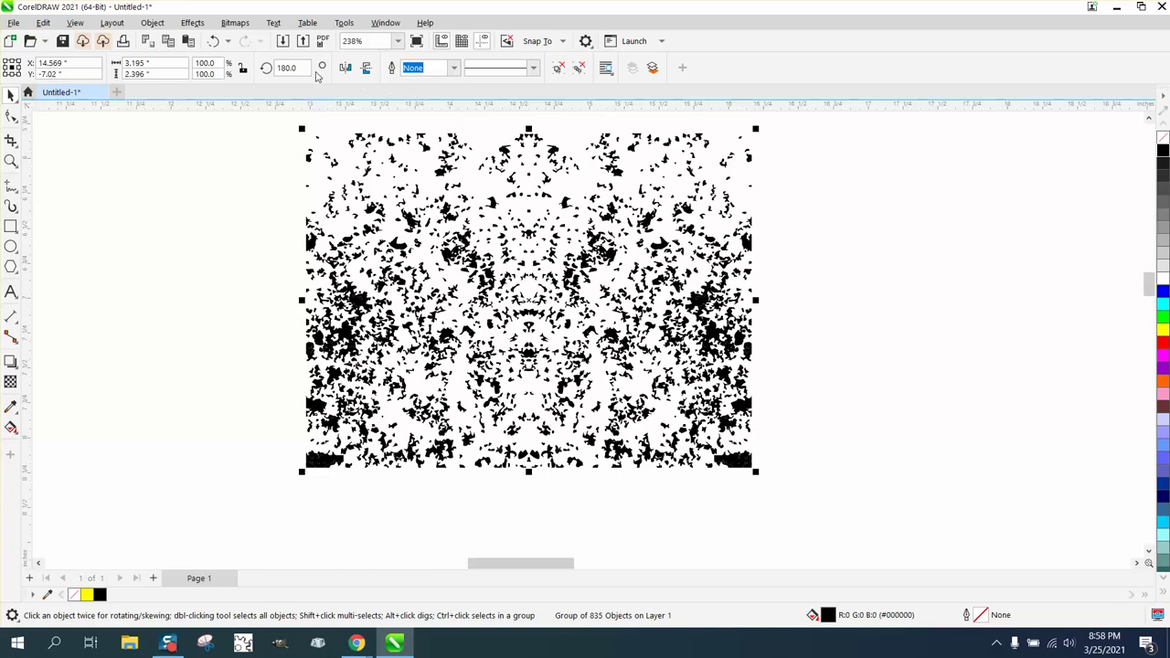
{"action": "left_click", "coordinate": [365, 70]}
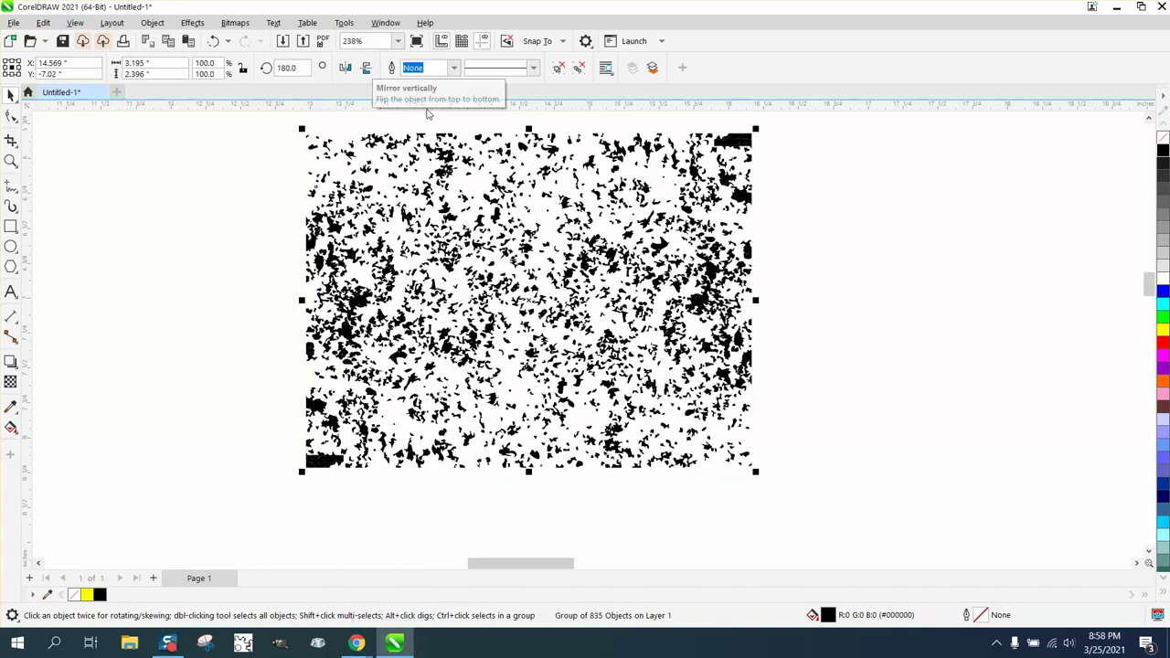
Step: Group the two texture objects together with Ctrl+G
{"action": "scroll", "coordinate": [508, 261], "scroll_direction": "down", "scroll_amount": 2}
{"action": "left_click_drag", "start_coordinate": [409, 251], "coordinate": [351, 153]}
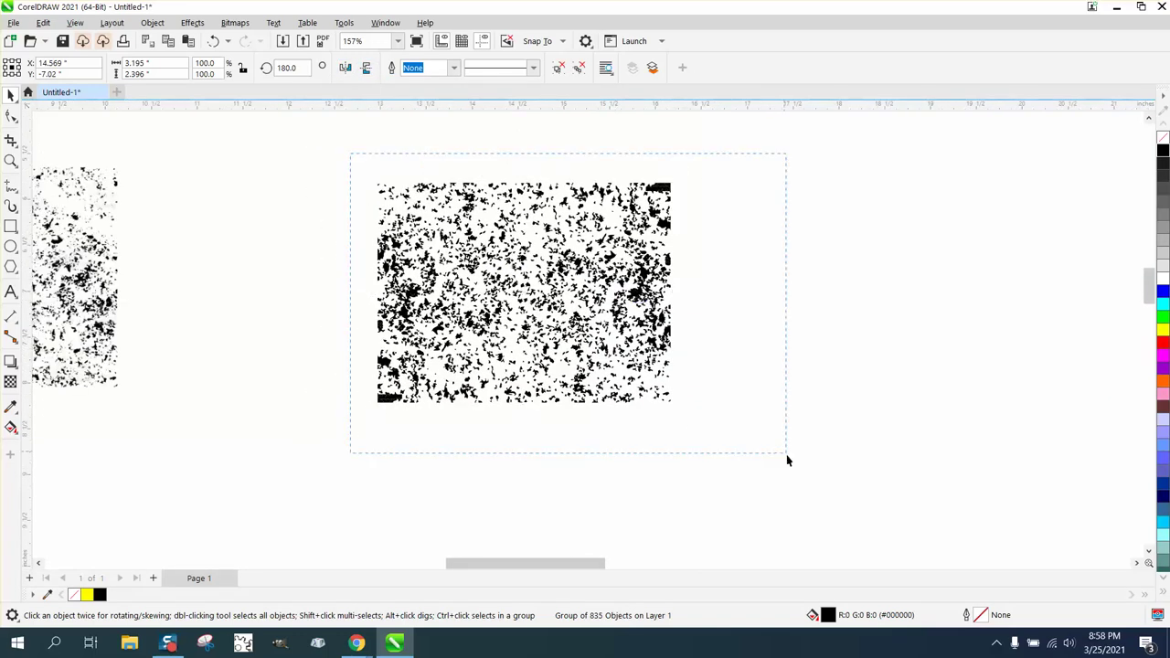
{"action": "left_click_drag", "start_coordinate": [787, 454], "coordinate": [788, 454]}
{"action": "key", "text": "ctrl+g"}
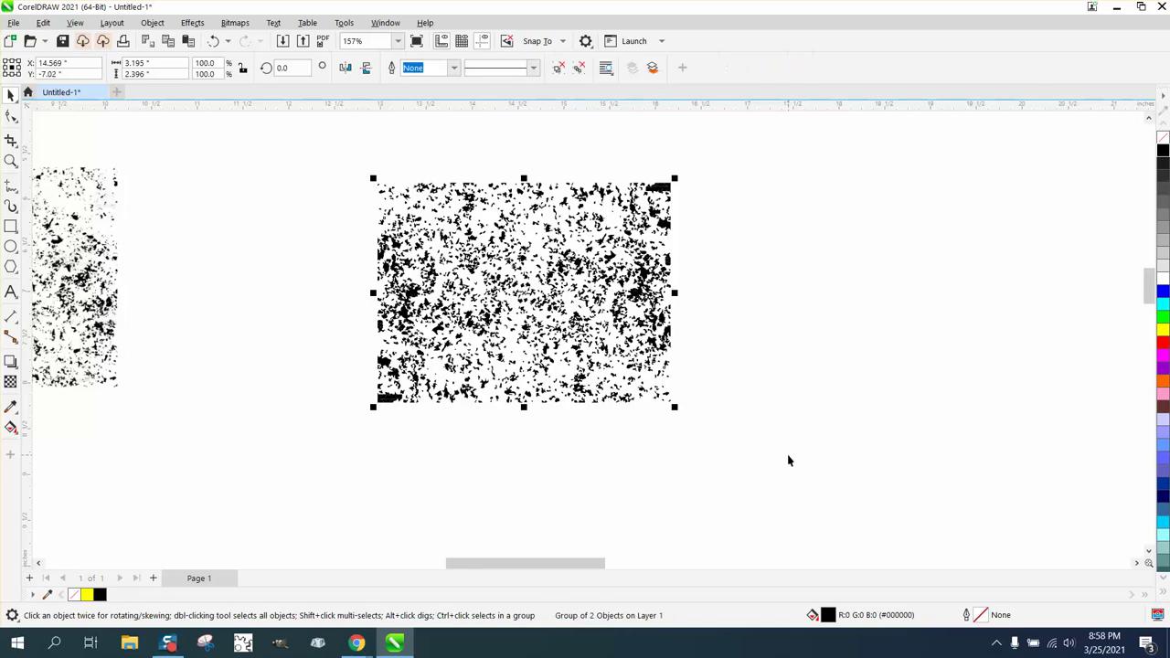
Step: Shrink the FONT text to about 113.5 pt and move it up
{"action": "scroll", "coordinate": [700, 398], "scroll_direction": "down", "scroll_amount": 5}
{"action": "scroll", "coordinate": [704, 402], "scroll_direction": "down", "scroll_amount": 1}
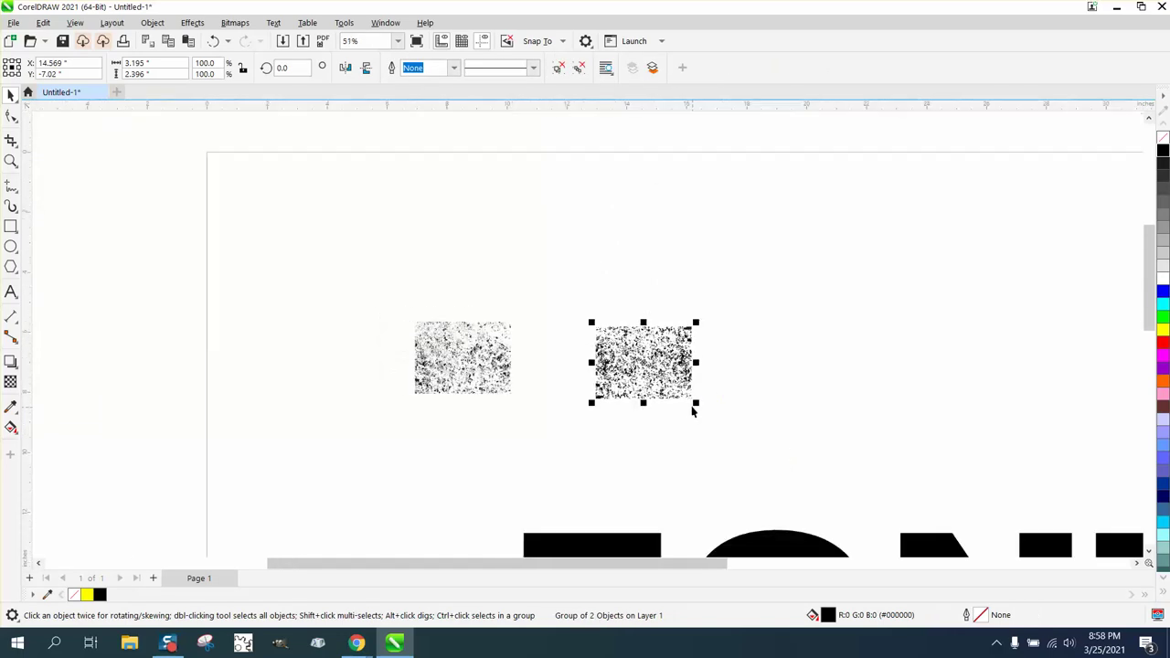
{"action": "scroll", "coordinate": [719, 387], "scroll_direction": "down", "scroll_amount": 2}
{"action": "left_click", "coordinate": [786, 497]}
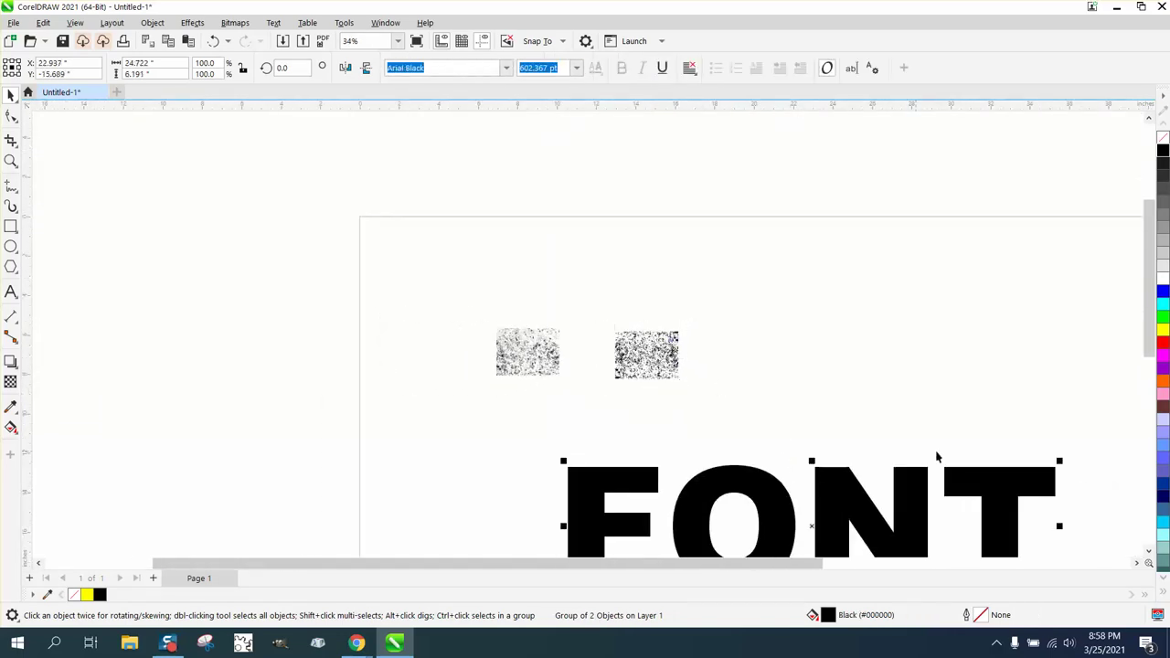
{"action": "left_click_drag", "start_coordinate": [1061, 460], "coordinate": [669, 508]}
{"action": "scroll", "coordinate": [686, 541], "scroll_direction": "down", "scroll_amount": 1}
{"action": "scroll", "coordinate": [685, 540], "scroll_direction": "down", "scroll_amount": 1}
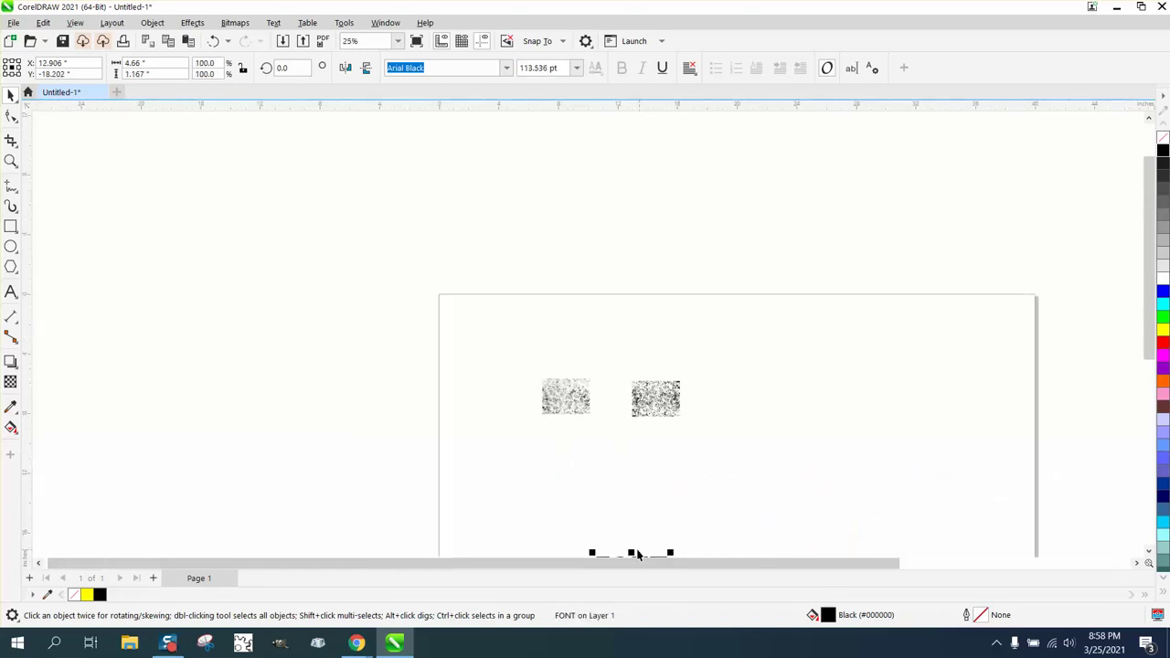
{"action": "left_click_drag", "start_coordinate": [1143, 364], "coordinate": [1143, 406]}
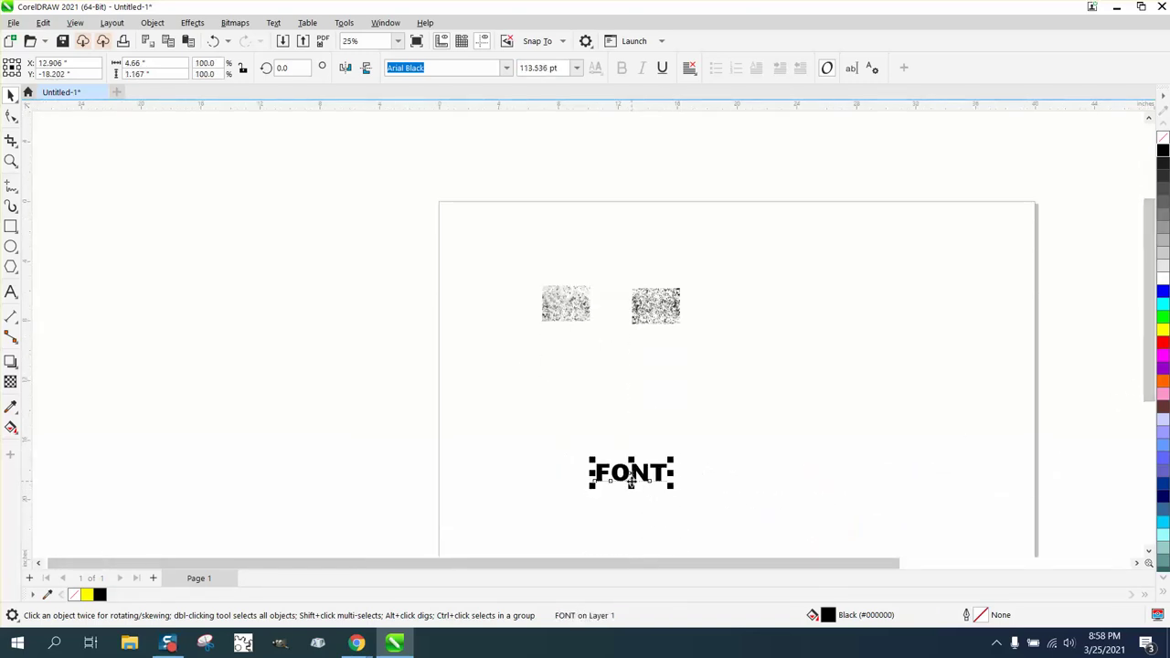
{"action": "left_click_drag", "start_coordinate": [634, 484], "coordinate": [663, 320]}
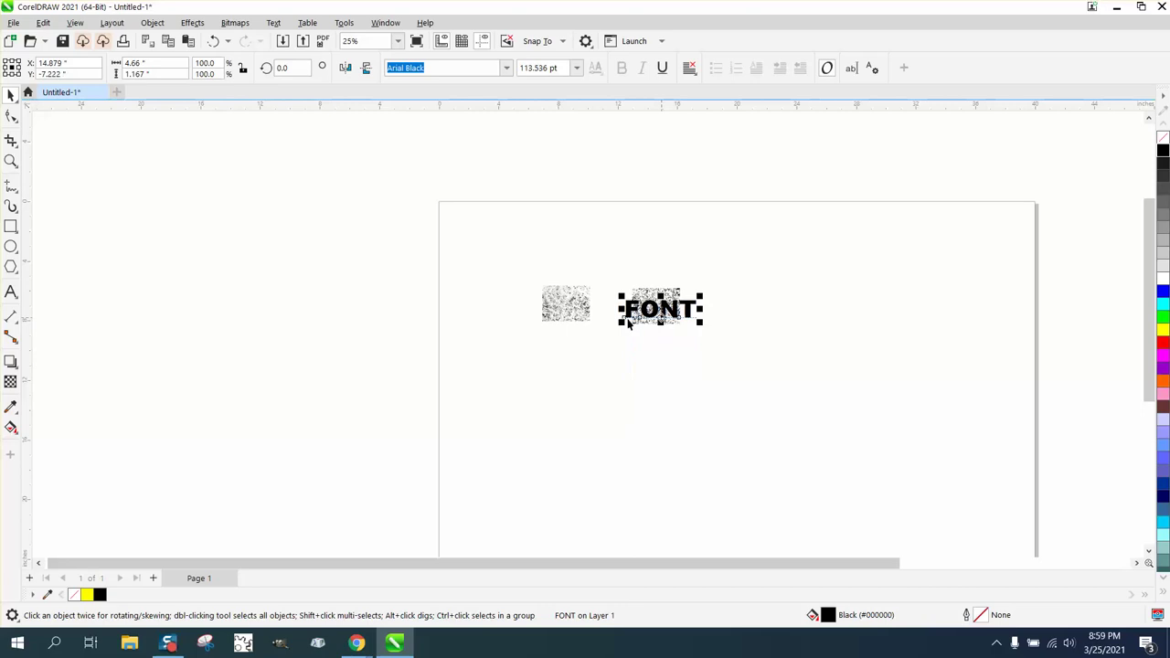
Step: Scale FONT down to about 65.5 pt and center it on the texture
{"action": "left_click", "coordinate": [11, 160]}
{"action": "left_click_drag", "start_coordinate": [601, 285], "coordinate": [798, 381]}
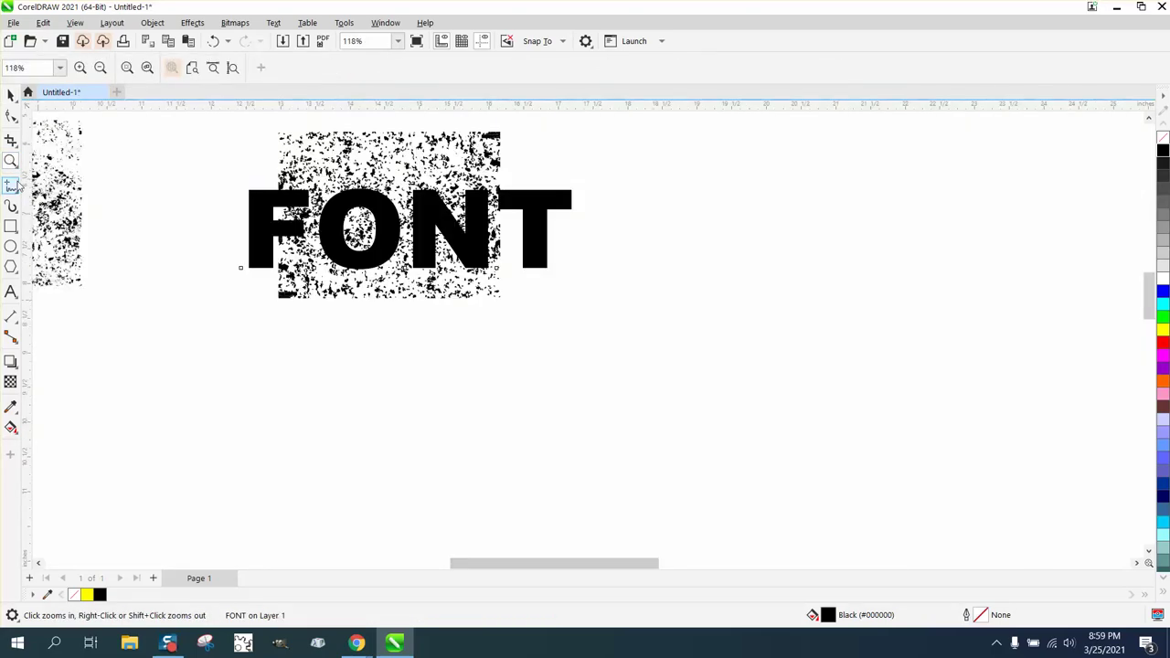
{"action": "left_click", "coordinate": [11, 94]}
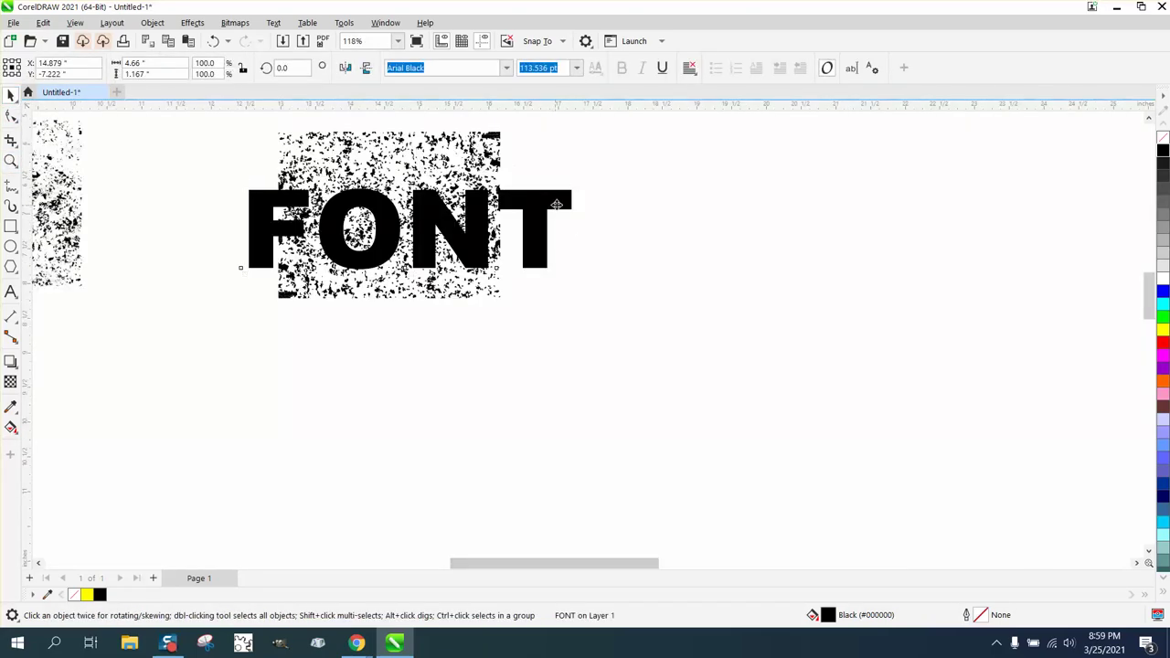
{"action": "left_click_drag", "start_coordinate": [577, 186], "coordinate": [493, 222]}
{"action": "left_click_drag", "start_coordinate": [377, 243], "coordinate": [420, 230]}
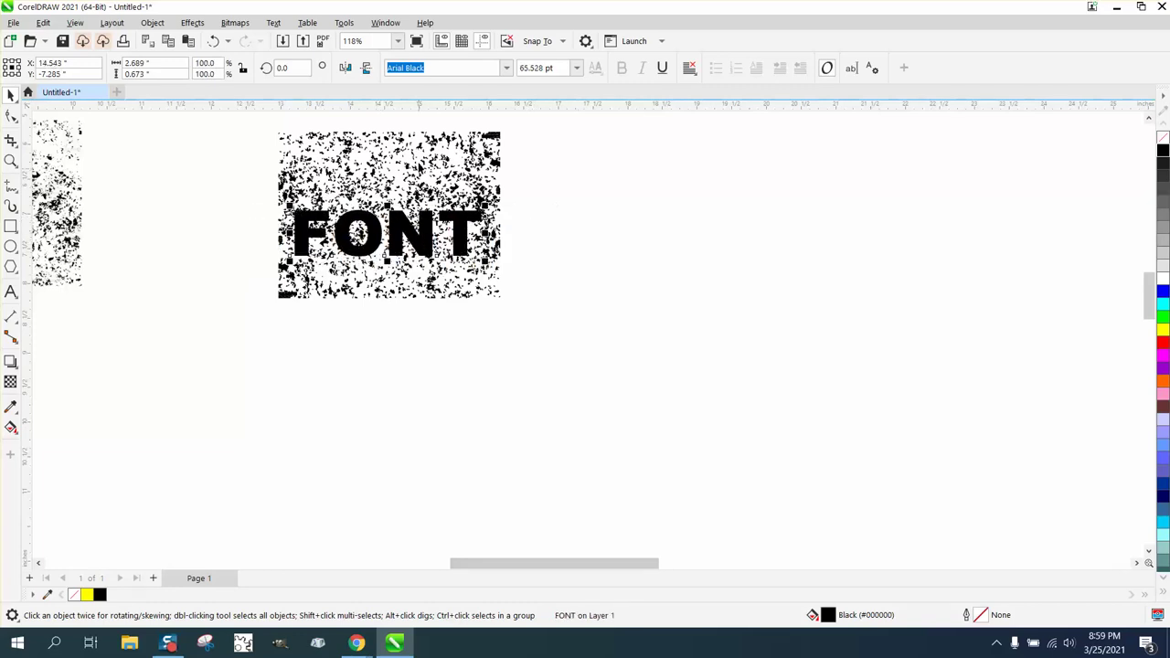
Step: Squash the texture vertically into a band fitting around the FONT text
{"action": "key", "text": "Escape"}
{"action": "left_click", "coordinate": [391, 132]}
{"action": "left_click_drag", "start_coordinate": [389, 131], "coordinate": [391, 183]}
{"action": "left_click_drag", "start_coordinate": [389, 303], "coordinate": [389, 280]}
{"action": "left_click_drag", "start_coordinate": [206, 210], "coordinate": [517, 267]}
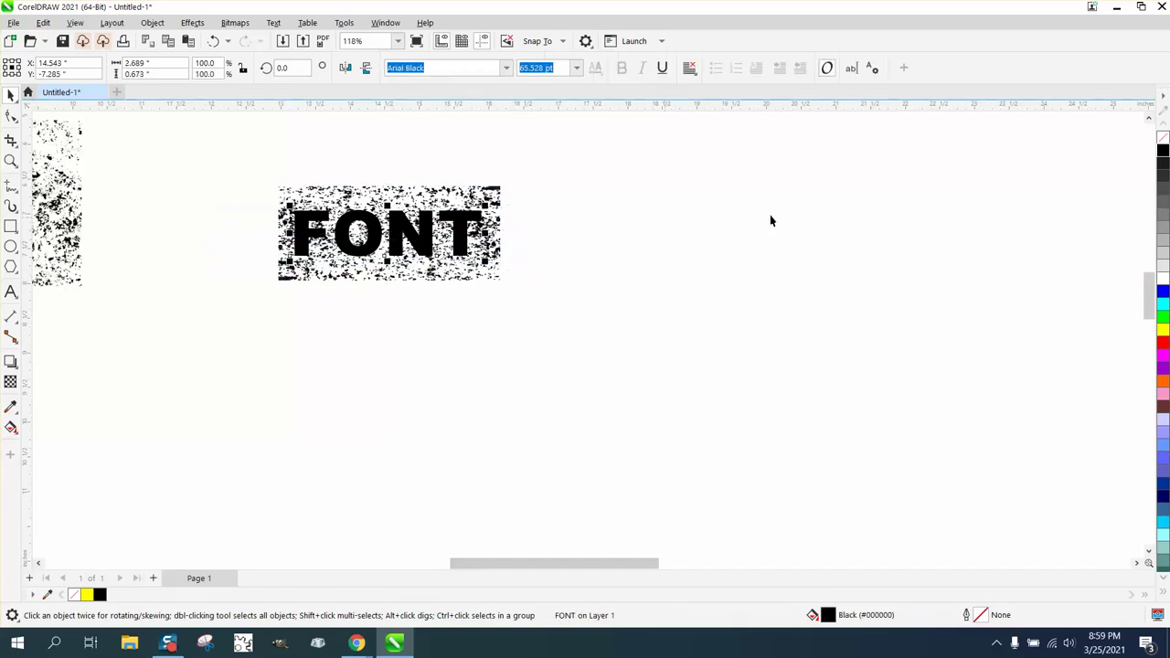
Step: Remove the FONT text's fill and give it a black outline
{"action": "left_click", "coordinate": [1163, 137]}
{"action": "right_click", "coordinate": [1163, 150]}
{"action": "left_click_drag", "start_coordinate": [267, 165], "coordinate": [617, 309]}
{"action": "left_click", "coordinate": [551, 182]}
Step: Set the nudge distance to 4", intersect the texture with FONT, and nudge the result right
{"action": "left_click", "coordinate": [494, 68]}
{"action": "type", "text": "4"}
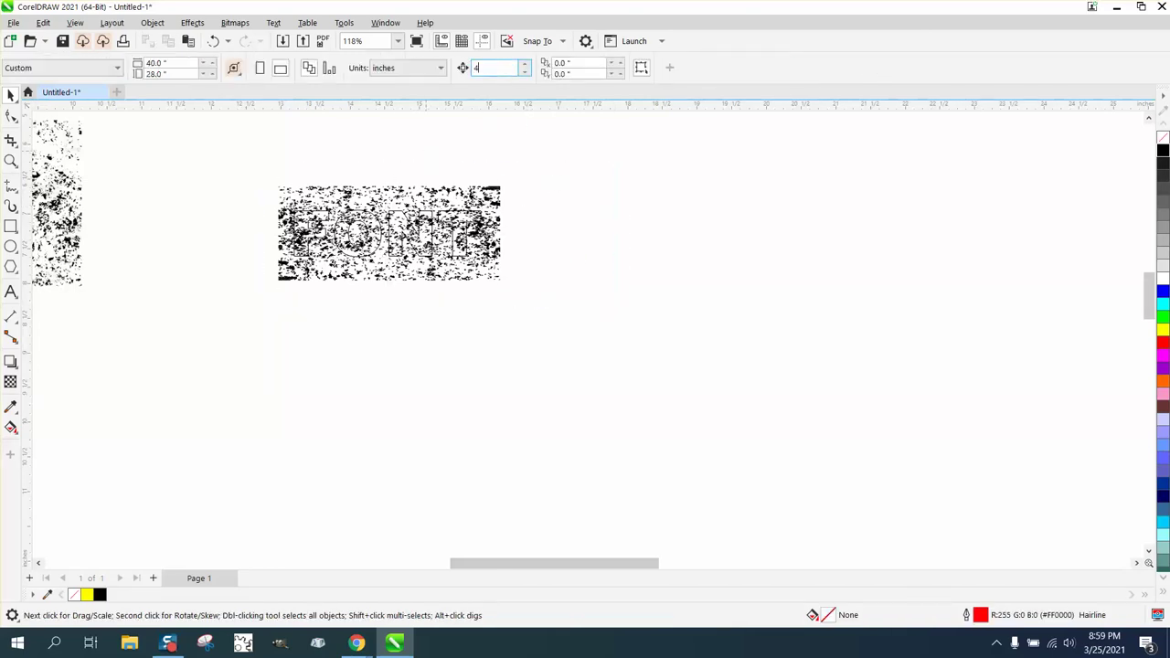
{"action": "left_click_drag", "start_coordinate": [214, 177], "coordinate": [641, 286]}
{"action": "left_click_drag", "start_coordinate": [658, 326], "coordinate": [659, 326]}
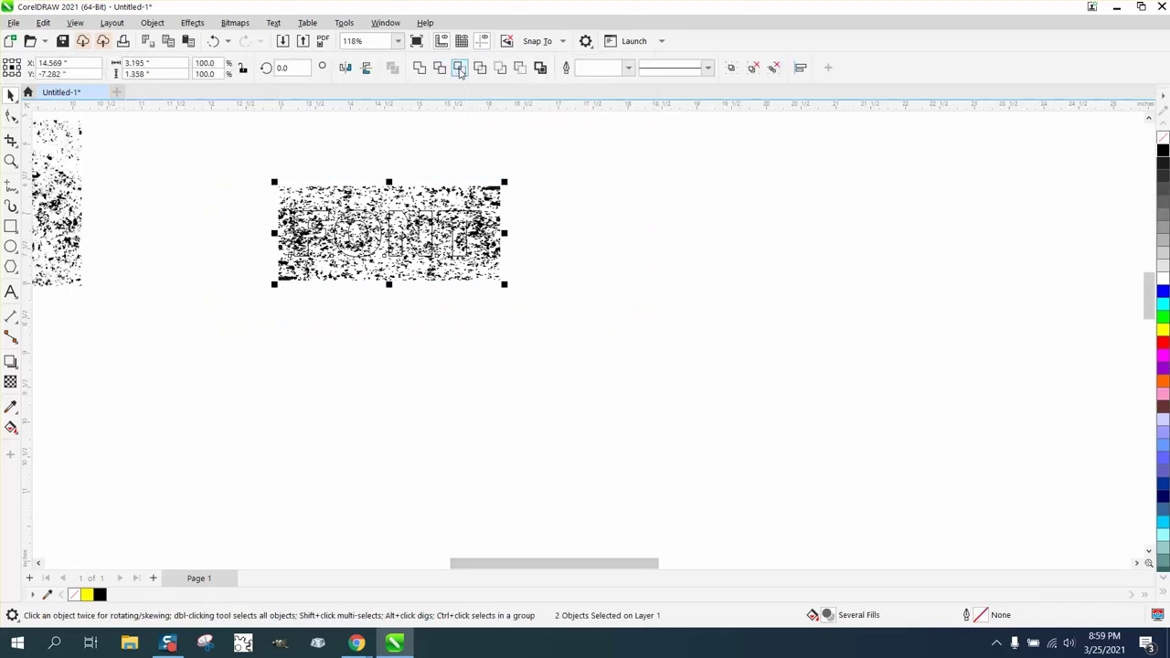
{"action": "left_click", "coordinate": [459, 234]}
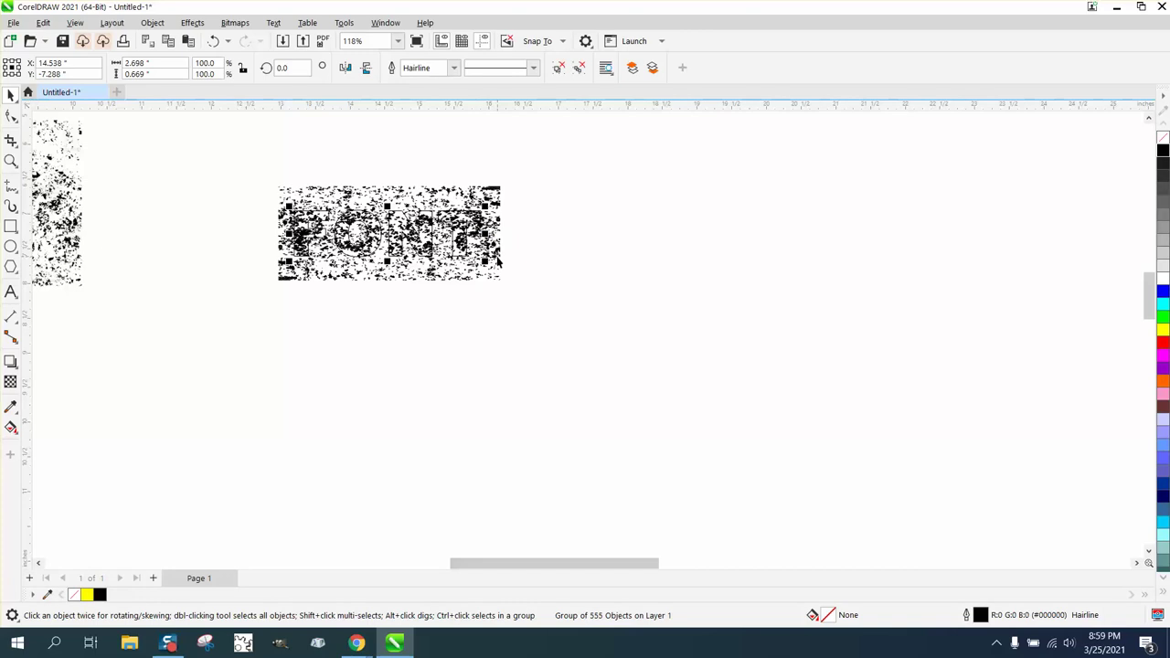
{"action": "key", "text": "Right"}
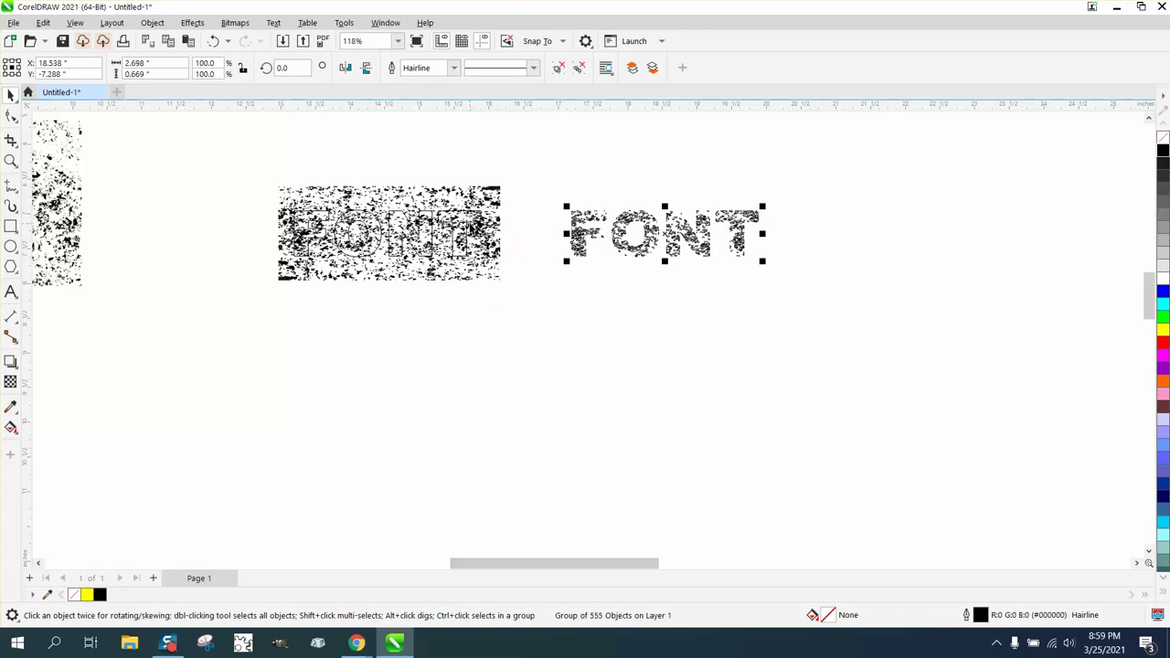
Step: Nudge the leftover texture band 4" down and the textured FONT 4" left onto the outline
{"action": "left_click", "coordinate": [471, 216]}
{"action": "left_click", "coordinate": [471, 215]}
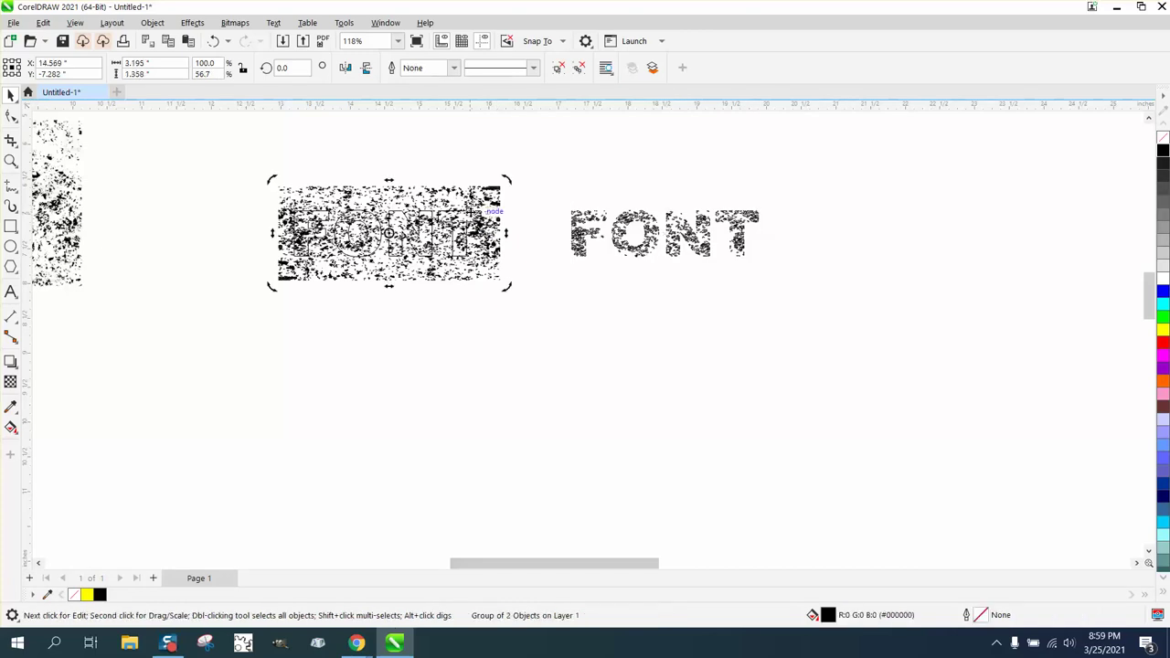
{"action": "key", "text": "Down"}
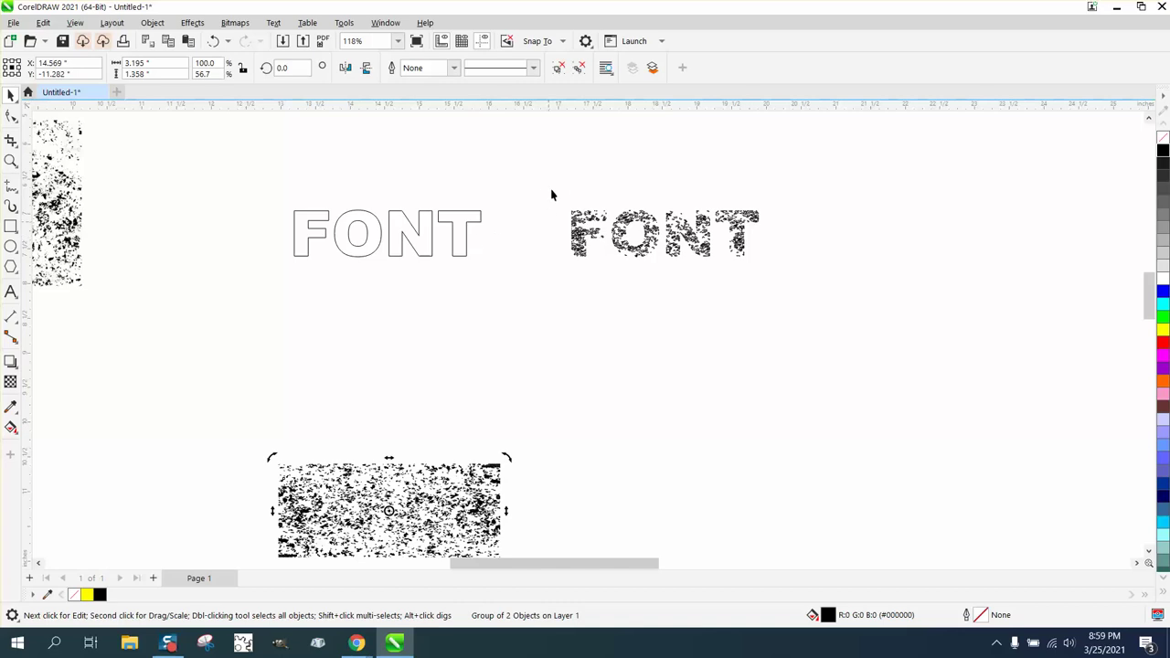
{"action": "left_click_drag", "start_coordinate": [558, 197], "coordinate": [817, 287]}
{"action": "key", "text": "Left"}
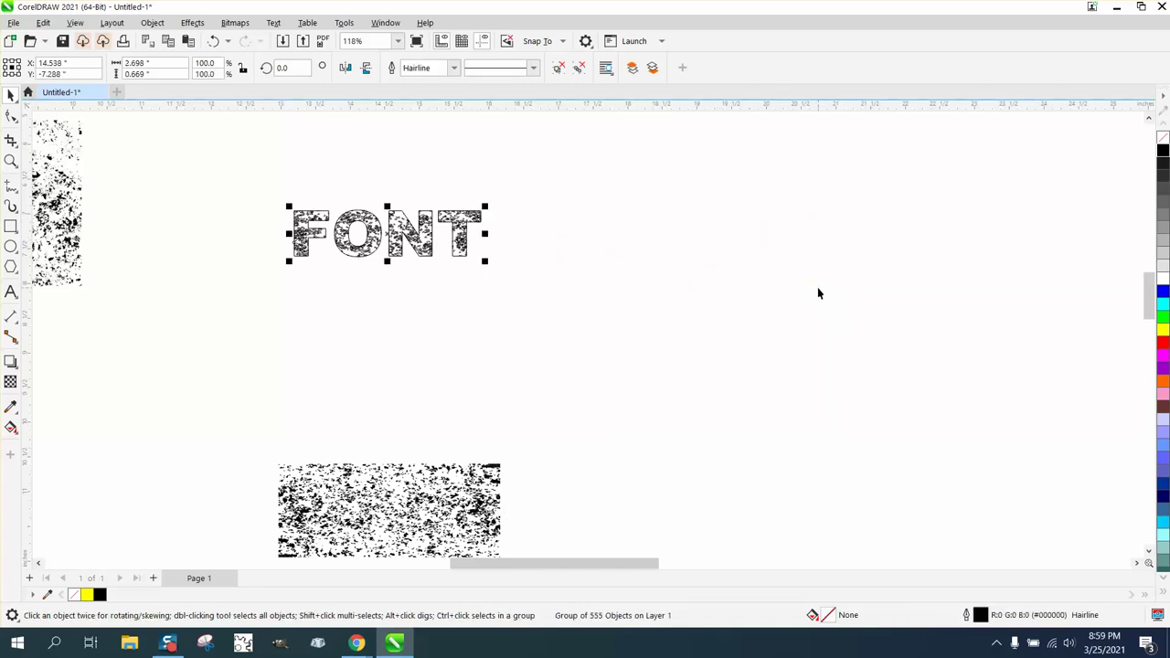
Step: Fill the speckle texture group black and nudge it onto the outlined FONT lettering
{"action": "left_click", "coordinate": [10, 162]}
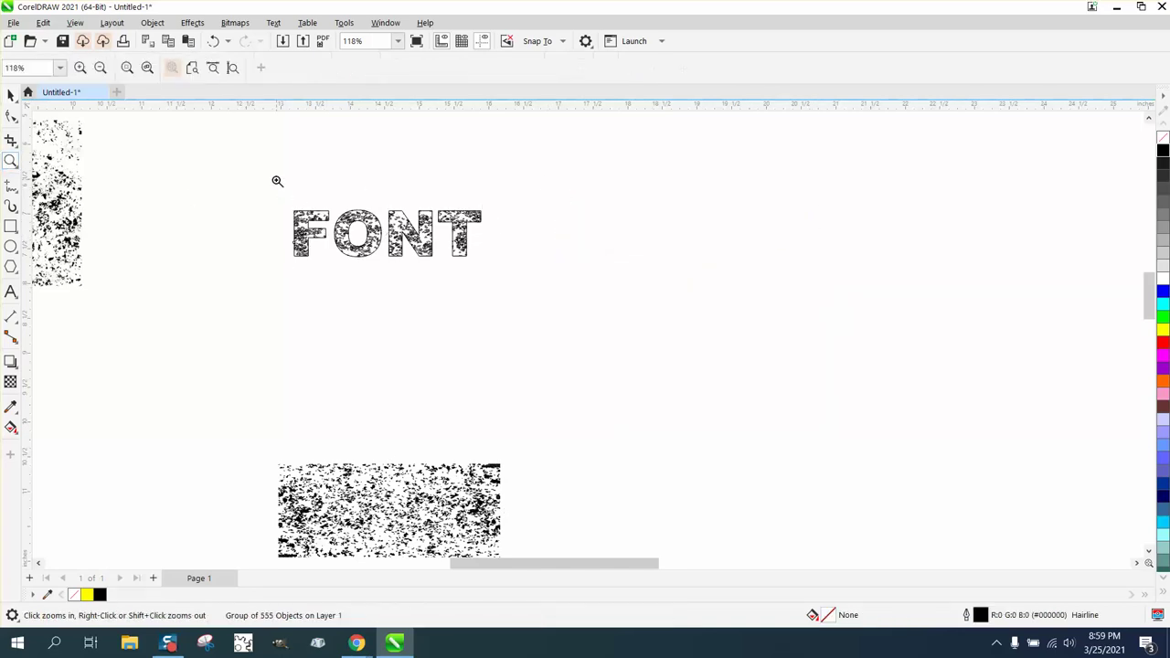
{"action": "left_click_drag", "start_coordinate": [286, 204], "coordinate": [571, 316]}
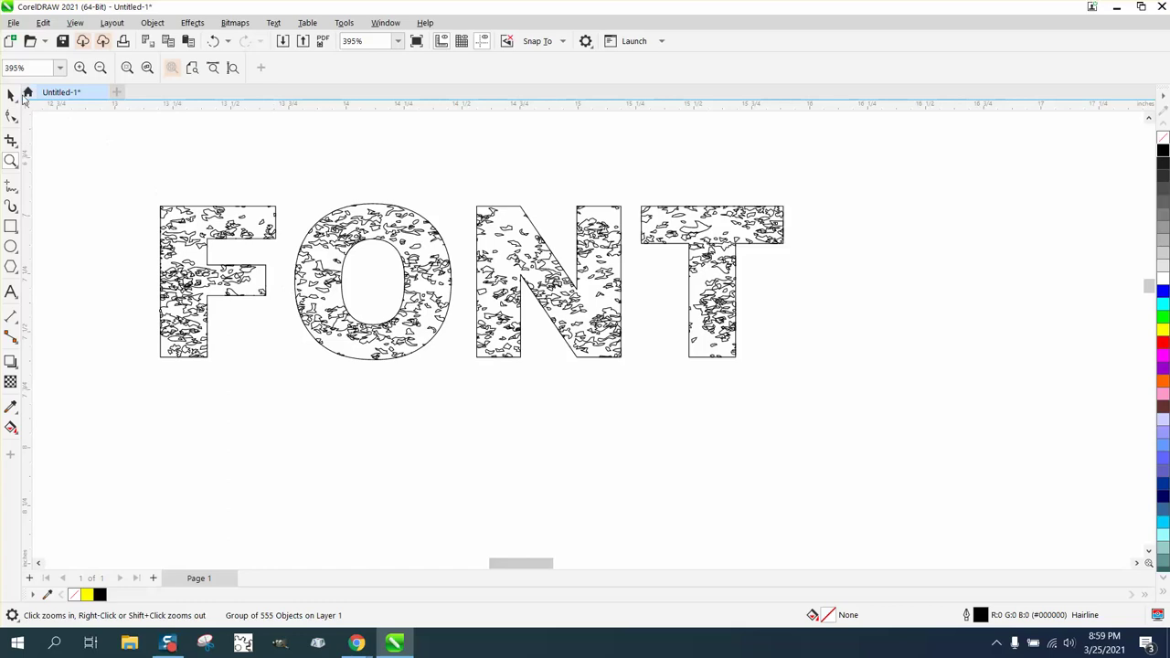
{"action": "left_click", "coordinate": [11, 95]}
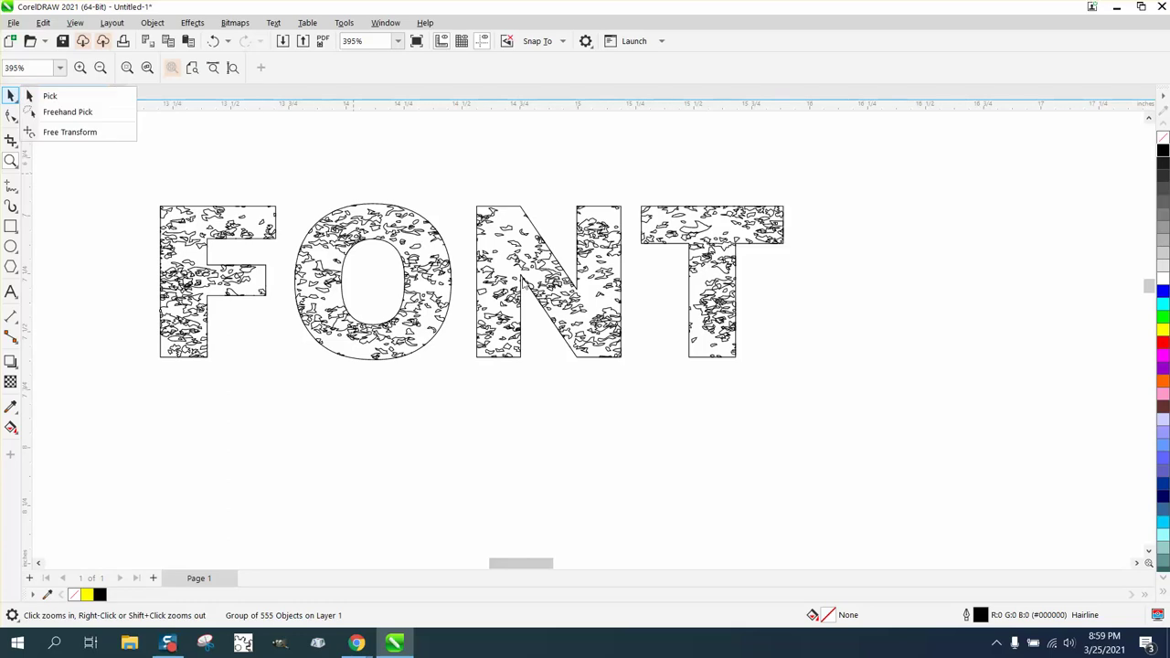
{"action": "left_click", "coordinate": [75, 101]}
{"action": "scroll", "coordinate": [498, 239], "scroll_direction": "down", "scroll_amount": 1}
{"action": "scroll", "coordinate": [572, 210], "scroll_direction": "down", "scroll_amount": 2}
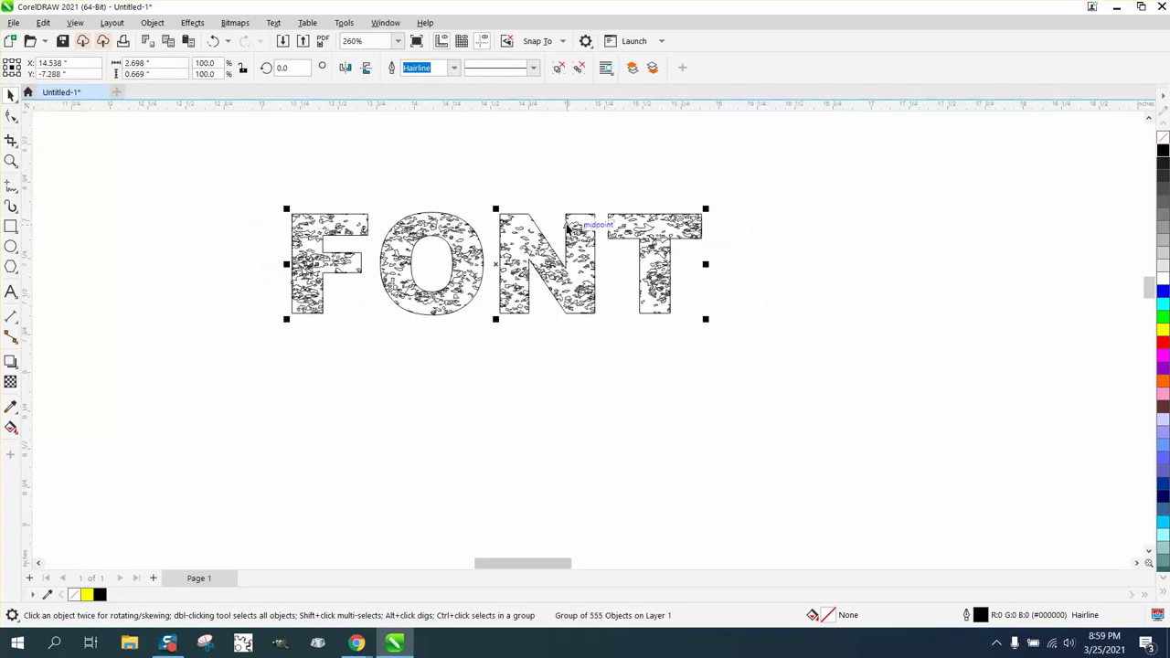
{"action": "scroll", "coordinate": [548, 319], "scroll_direction": "down", "scroll_amount": 2}
{"action": "scroll", "coordinate": [547, 318], "scroll_direction": "down", "scroll_amount": 5}
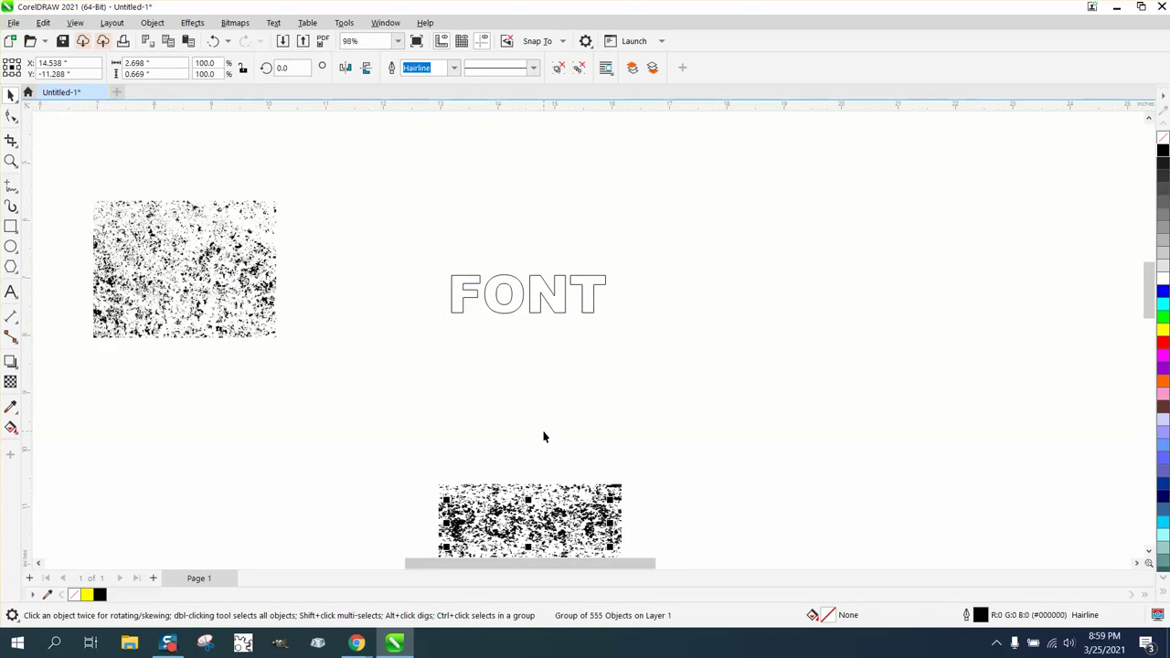
{"action": "key", "text": "Right"}
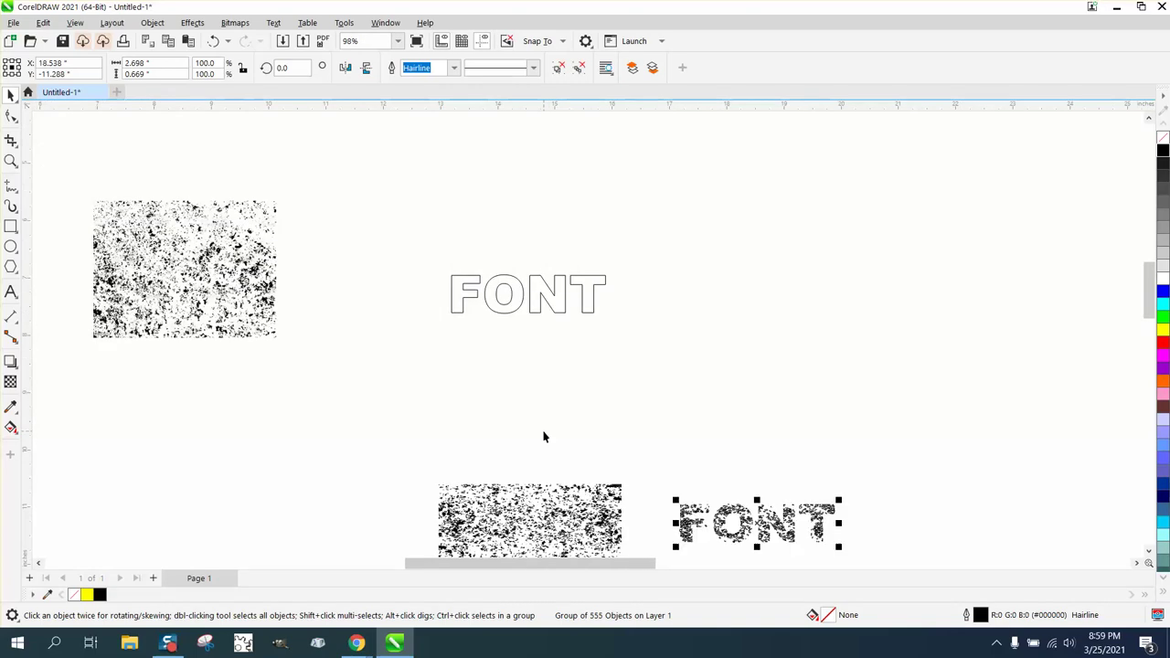
{"action": "left_click", "coordinate": [1164, 151]}
{"action": "key", "text": "Up"}
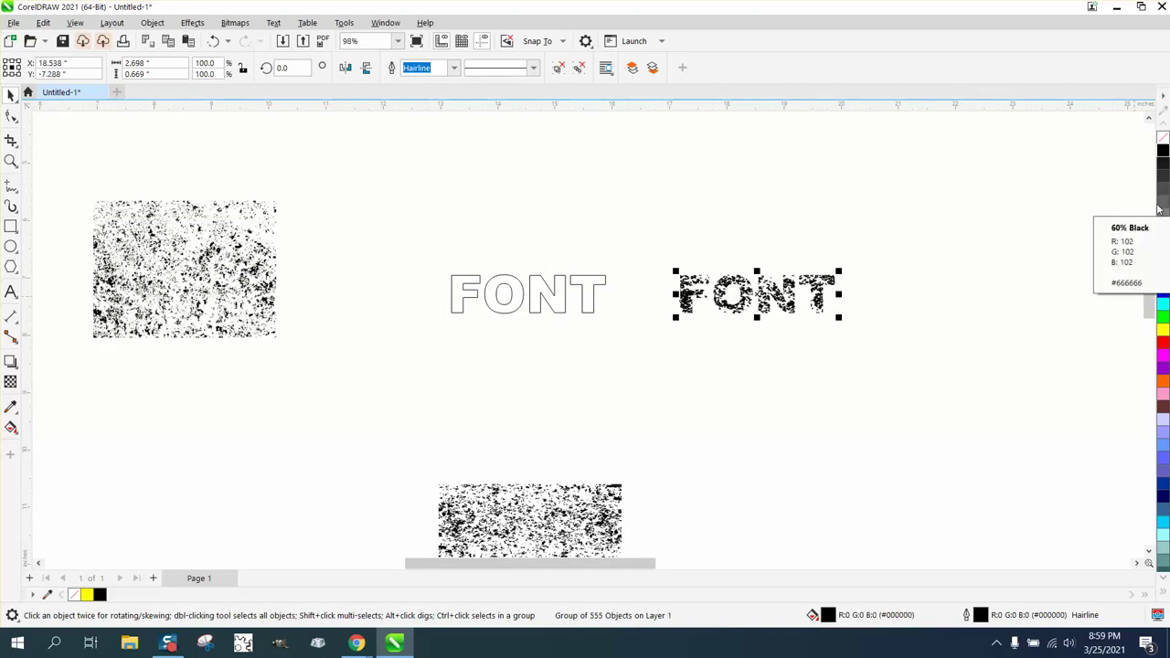
{"action": "key", "text": "Left"}
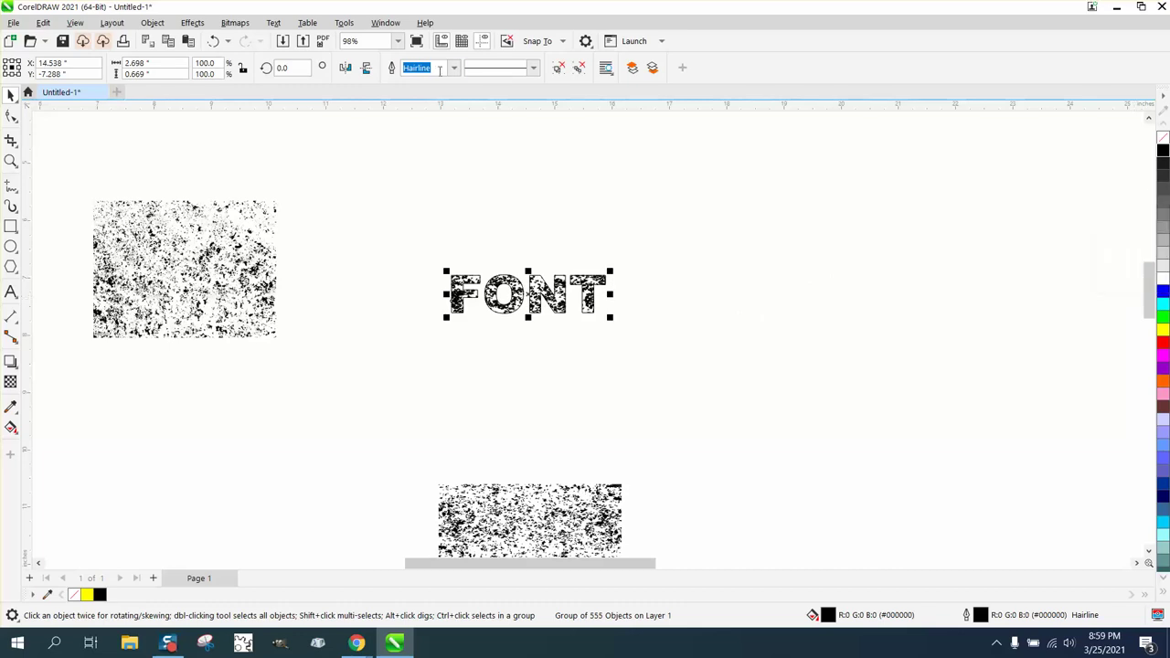
Step: Zoom in to frame the FONT lettering and its texture
{"action": "left_click", "coordinate": [11, 161]}
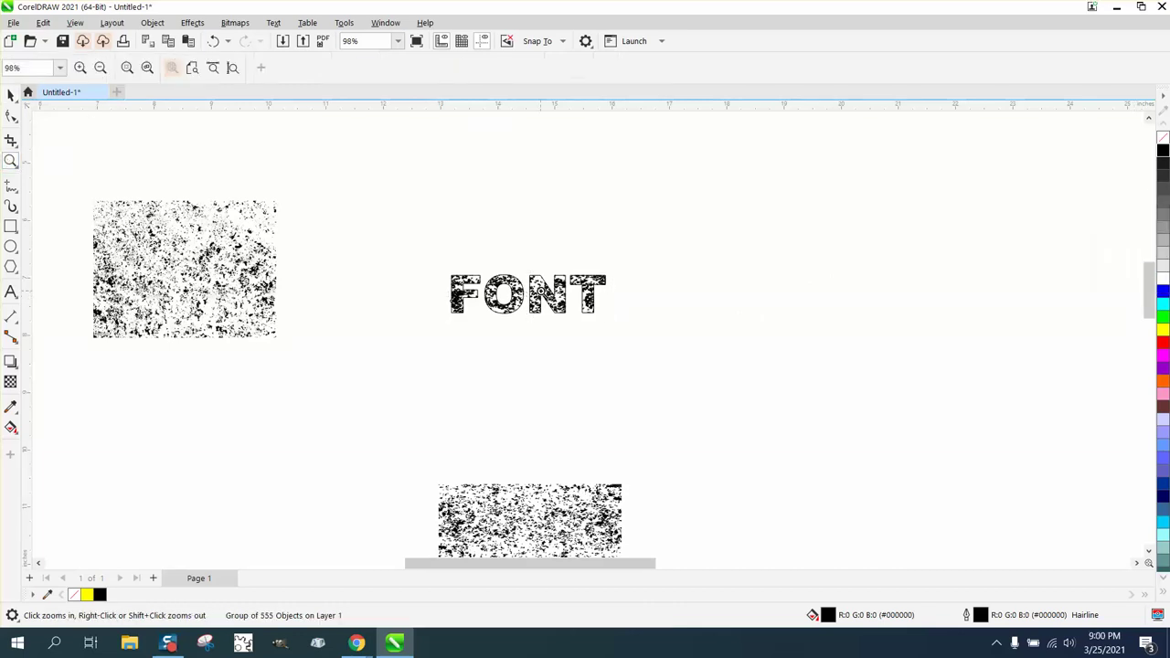
{"action": "left_click_drag", "start_coordinate": [419, 255], "coordinate": [724, 403]}
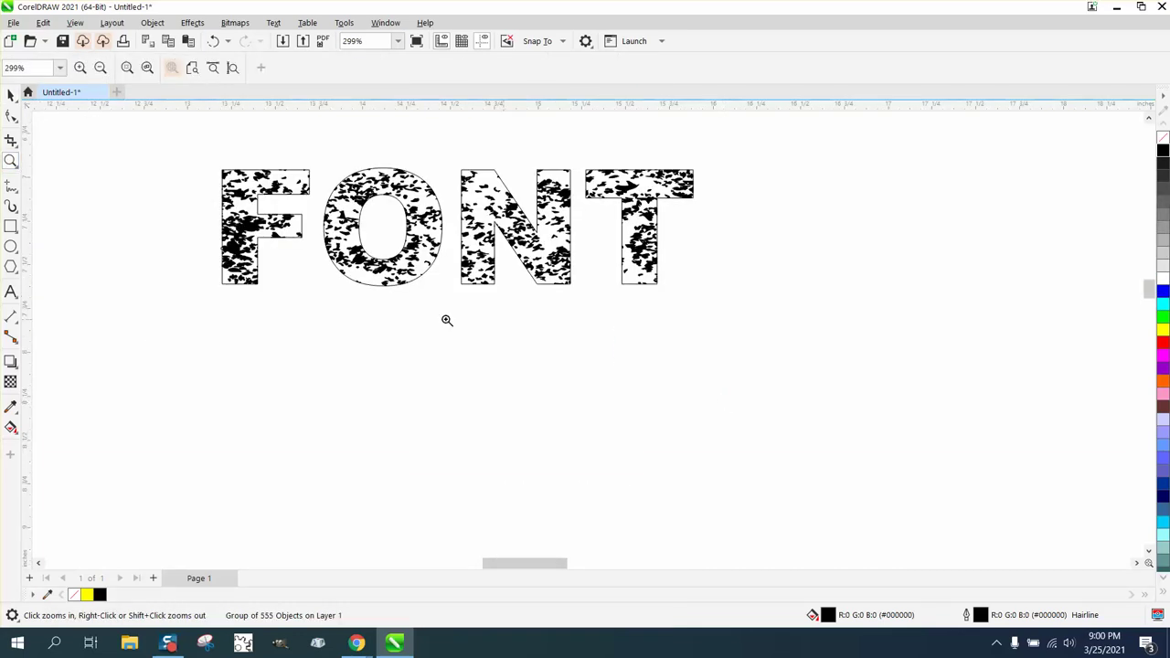
{"action": "left_click", "coordinate": [11, 95]}
{"action": "left_click_drag", "start_coordinate": [174, 136], "coordinate": [819, 384]}
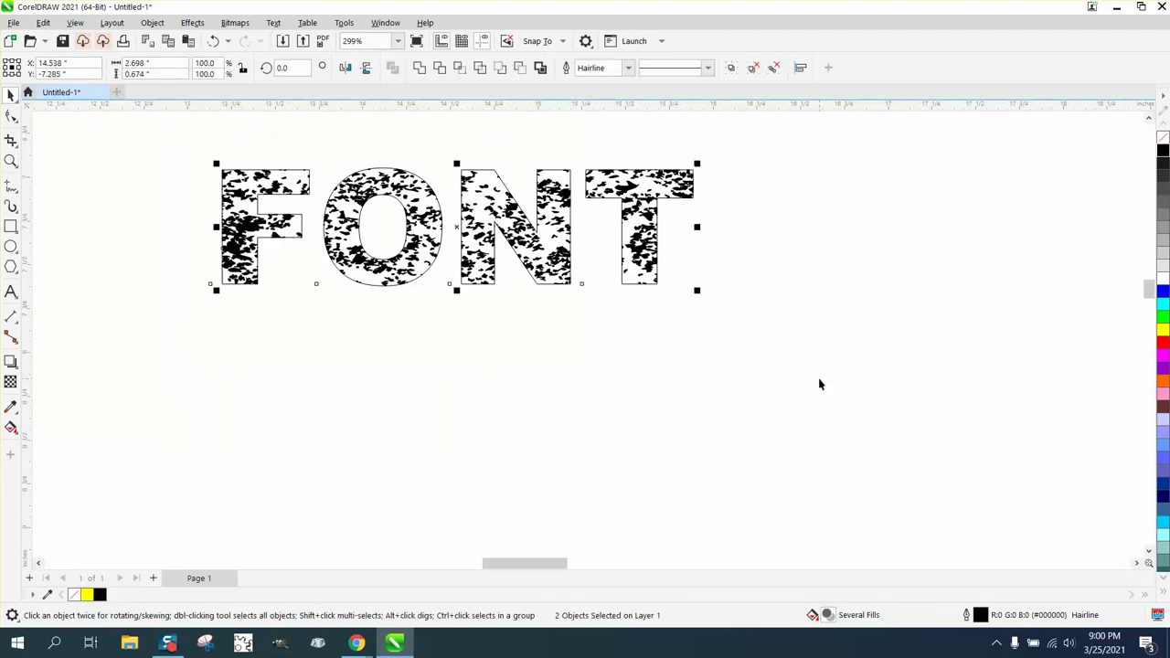
{"action": "left_click", "coordinate": [285, 126]}
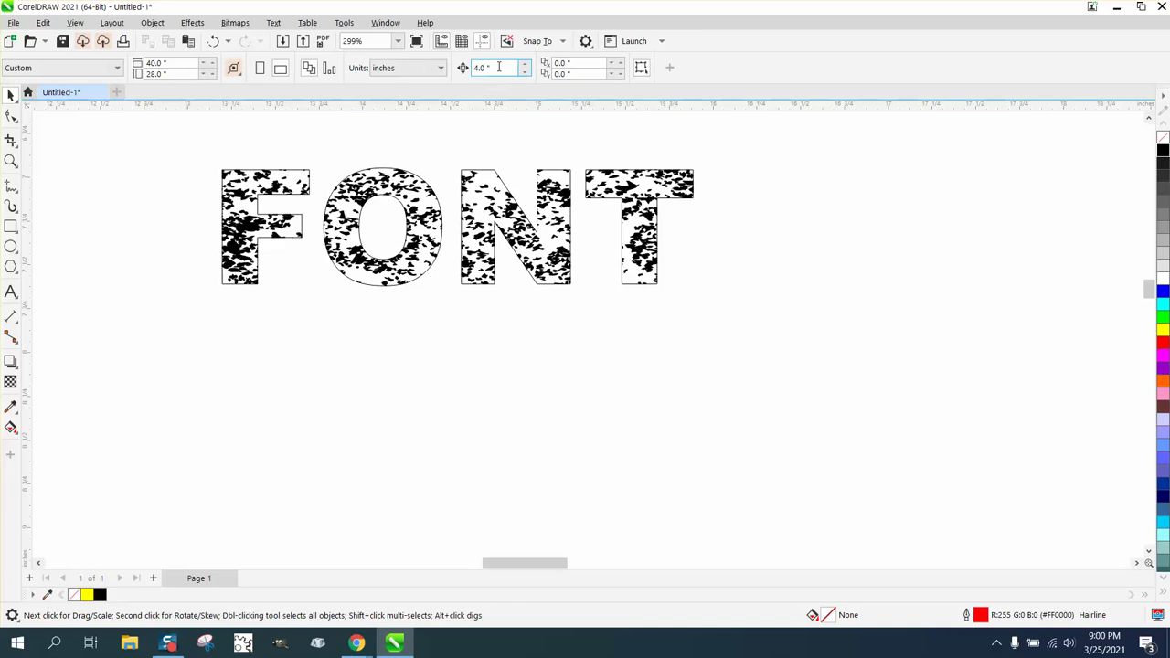
{"action": "type", "text": "4"}
Step: Set up the Smart Fill tool with yellow from the RGB Palette
{"action": "left_click", "coordinate": [11, 427]}
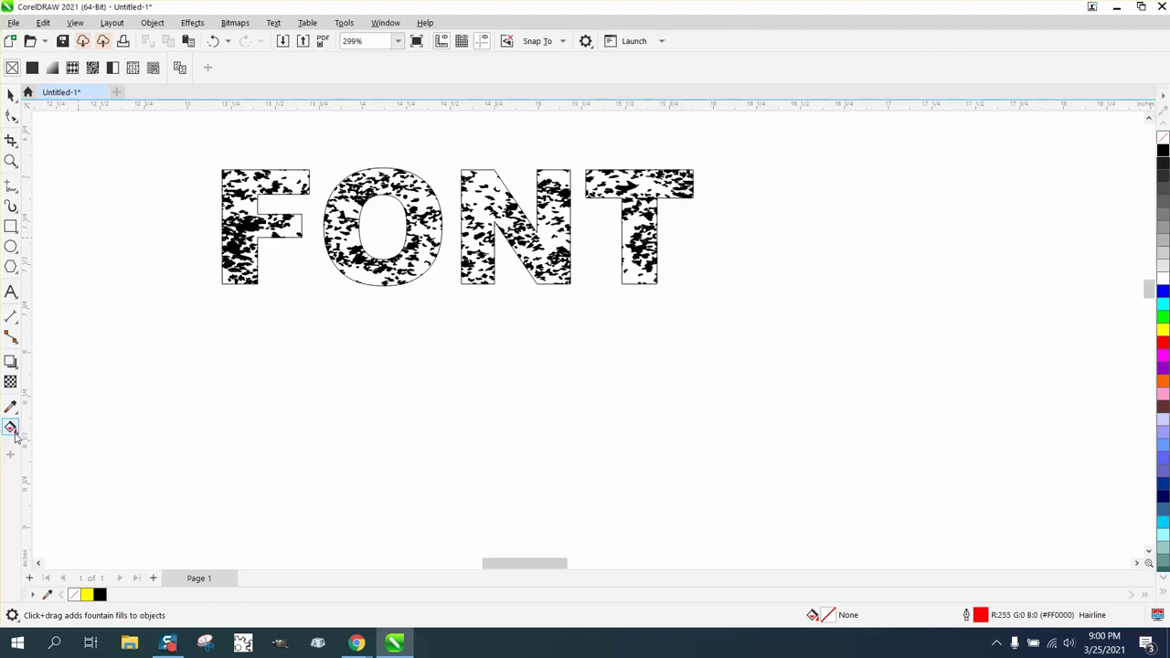
{"action": "left_click", "coordinate": [15, 432]}
{"action": "left_click", "coordinate": [58, 442]}
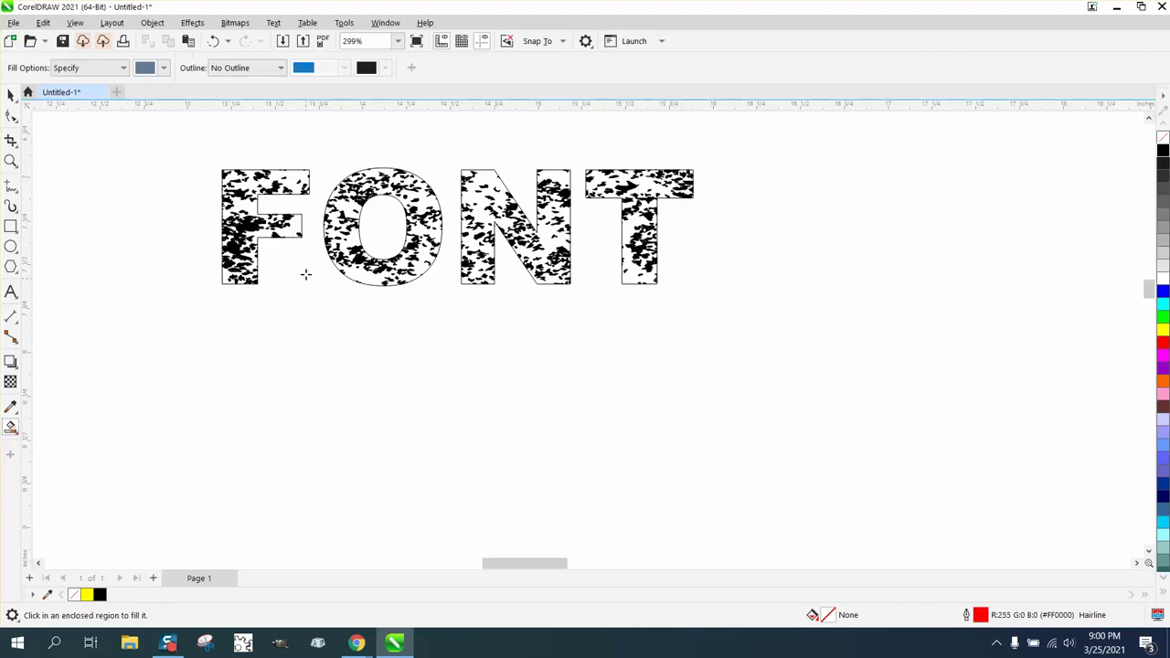
{"action": "left_click", "coordinate": [165, 68]}
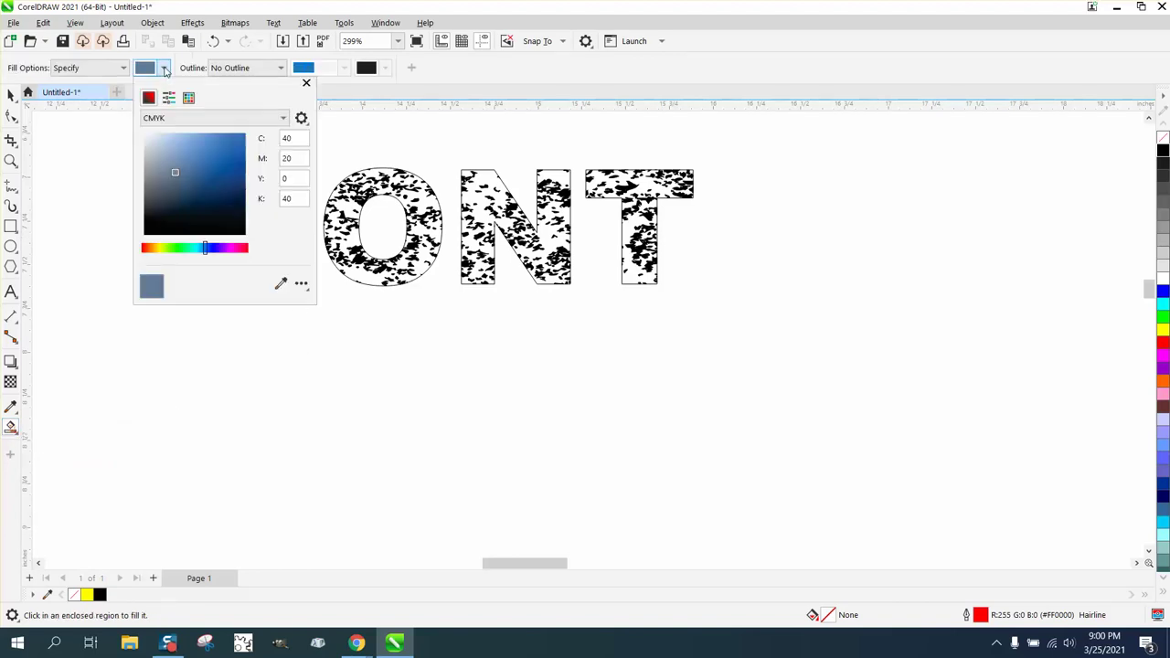
{"action": "left_click", "coordinate": [287, 120]}
{"action": "left_click", "coordinate": [155, 155]}
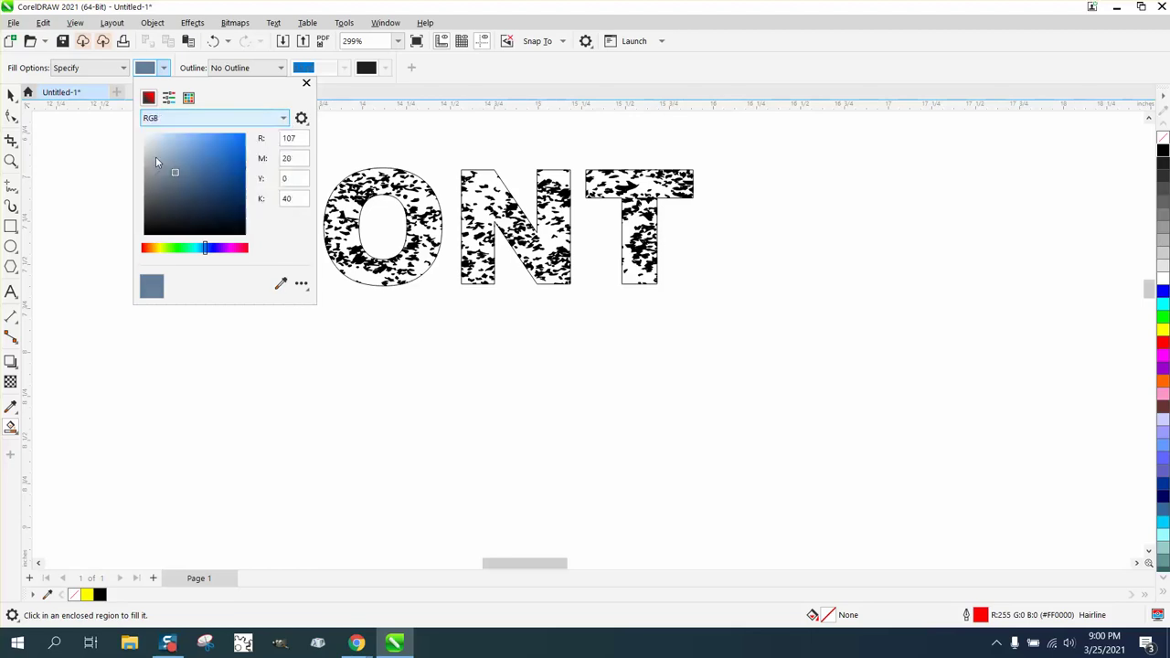
{"action": "left_click", "coordinate": [188, 97]}
{"action": "left_click", "coordinate": [284, 118]}
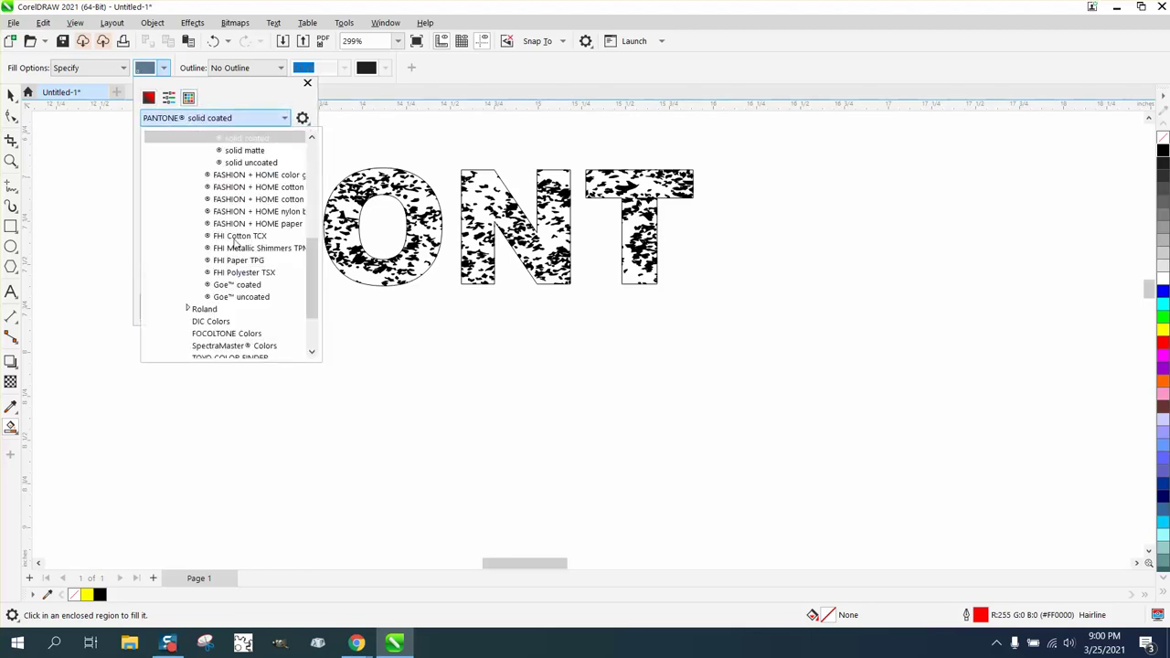
{"action": "scroll", "coordinate": [247, 352], "scroll_direction": "down", "scroll_amount": 2}
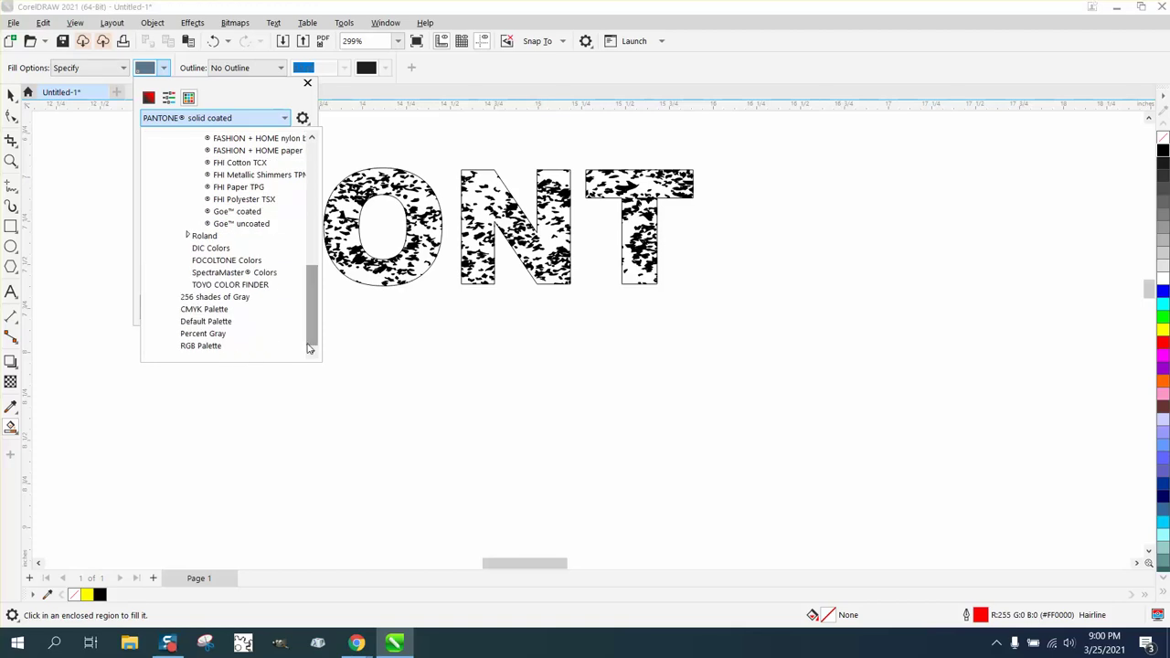
{"action": "left_click", "coordinate": [207, 345]}
{"action": "left_click", "coordinate": [225, 157]}
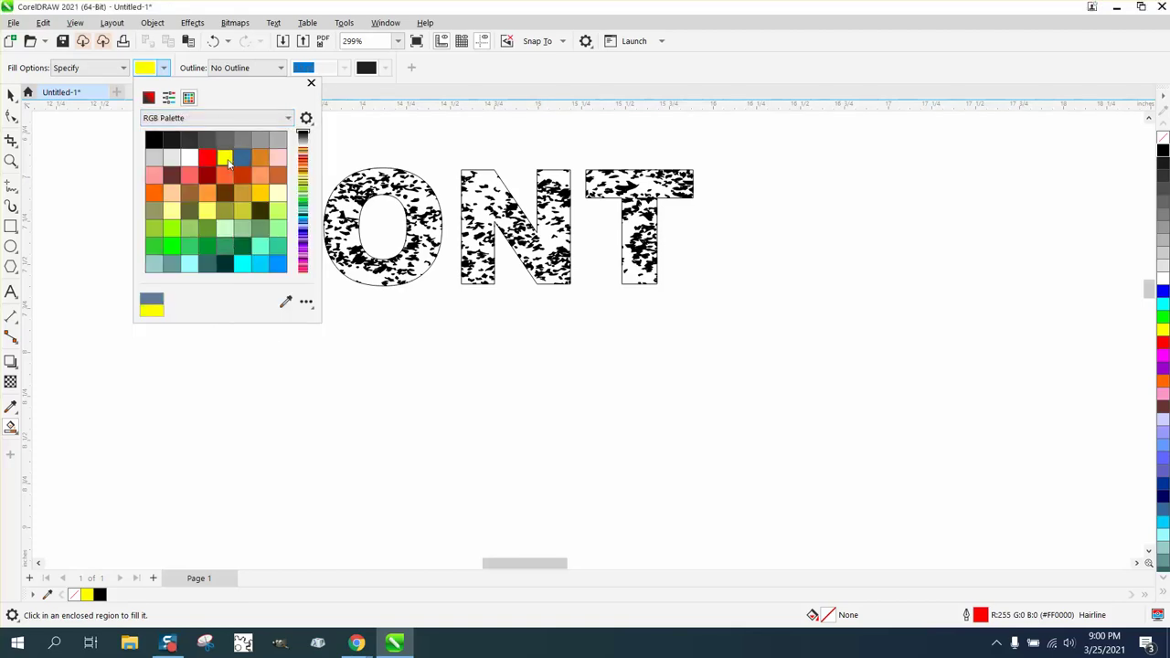
{"action": "left_click", "coordinate": [347, 208]}
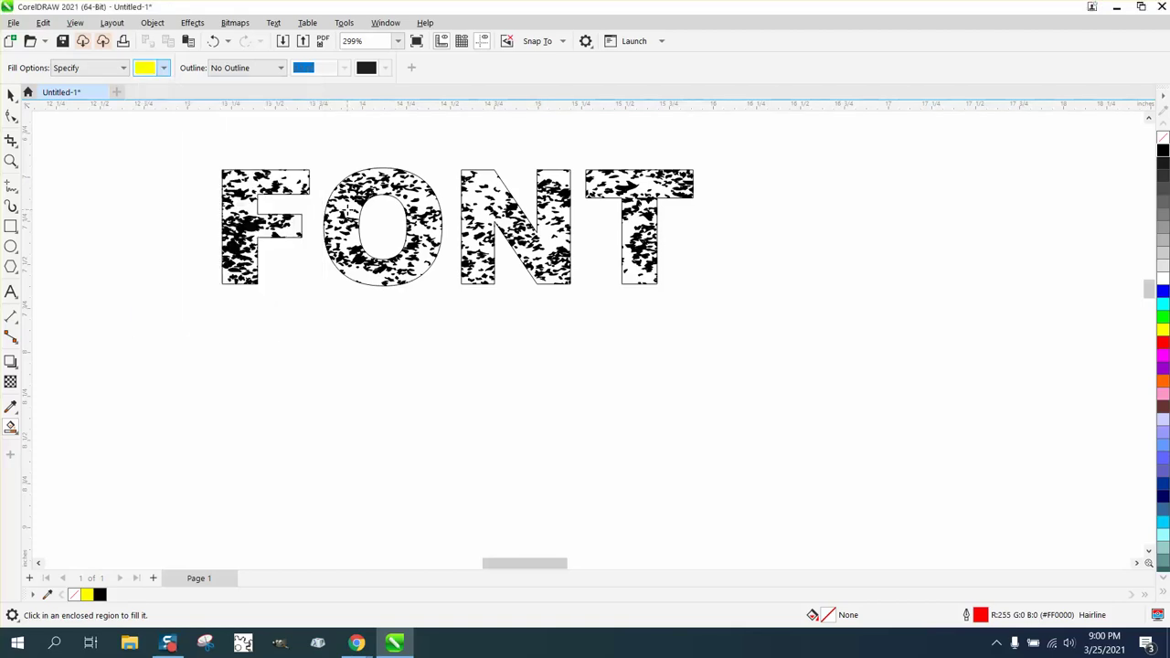
Step: Create yellow fills of the O, F, N (both parts) and T, moving each below FONT
{"action": "left_click", "coordinate": [347, 210]}
{"action": "left_click_drag", "start_coordinate": [346, 209], "coordinate": [347, 384]}
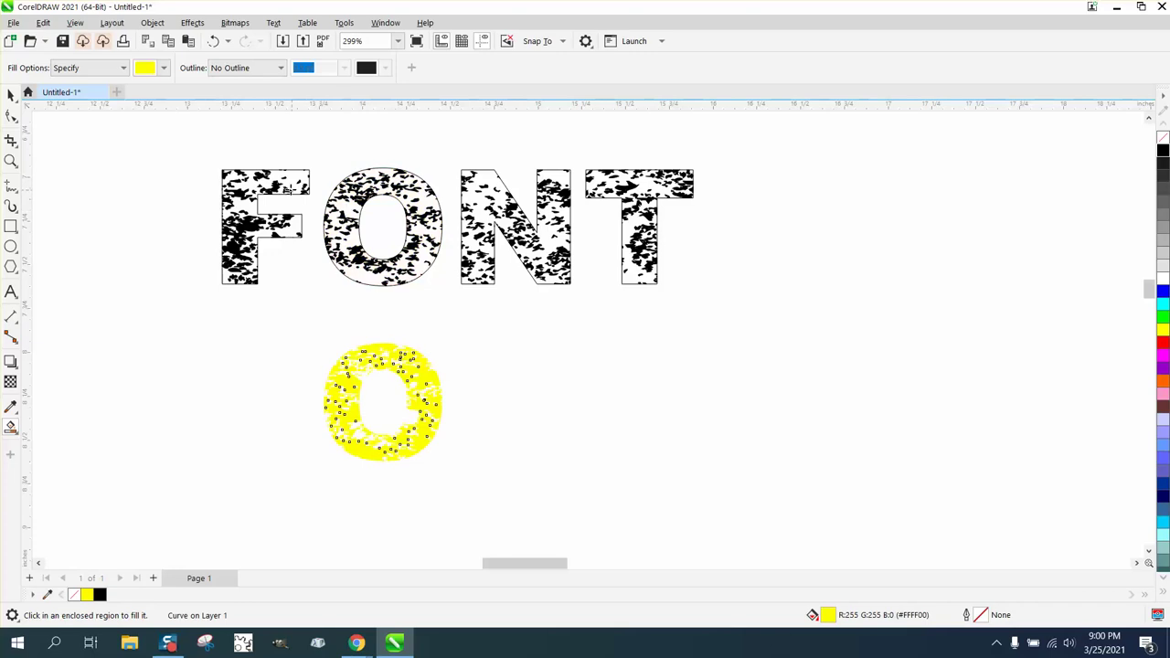
{"action": "left_click", "coordinate": [289, 179]}
{"action": "left_click_drag", "start_coordinate": [289, 179], "coordinate": [289, 355]}
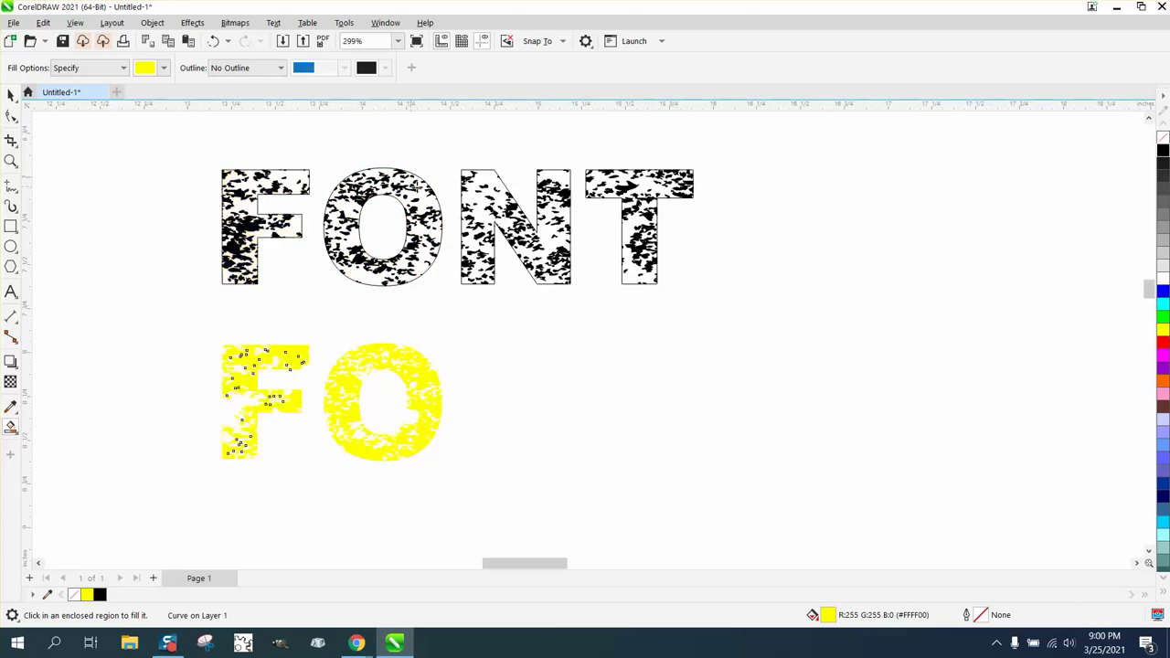
{"action": "left_click", "coordinate": [485, 183]}
{"action": "left_click_drag", "start_coordinate": [485, 183], "coordinate": [486, 359]}
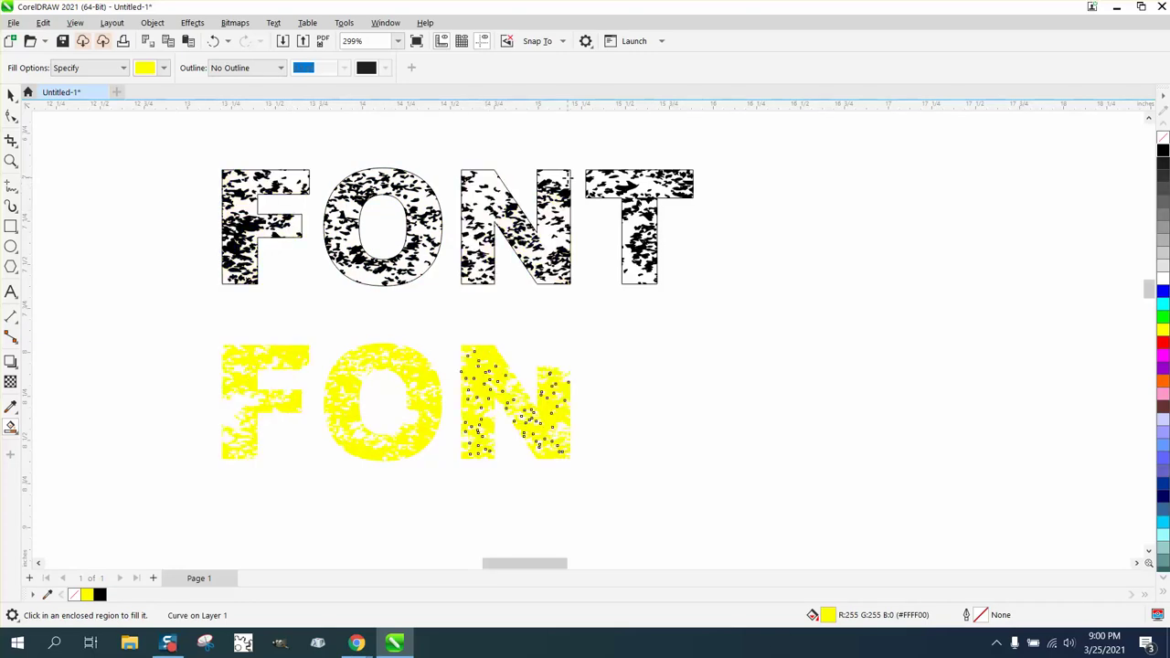
{"action": "left_click", "coordinate": [560, 172]}
{"action": "left_click_drag", "start_coordinate": [559, 172], "coordinate": [559, 347]}
{"action": "left_click", "coordinate": [599, 180]}
{"action": "left_click_drag", "start_coordinate": [599, 179], "coordinate": [599, 355]}
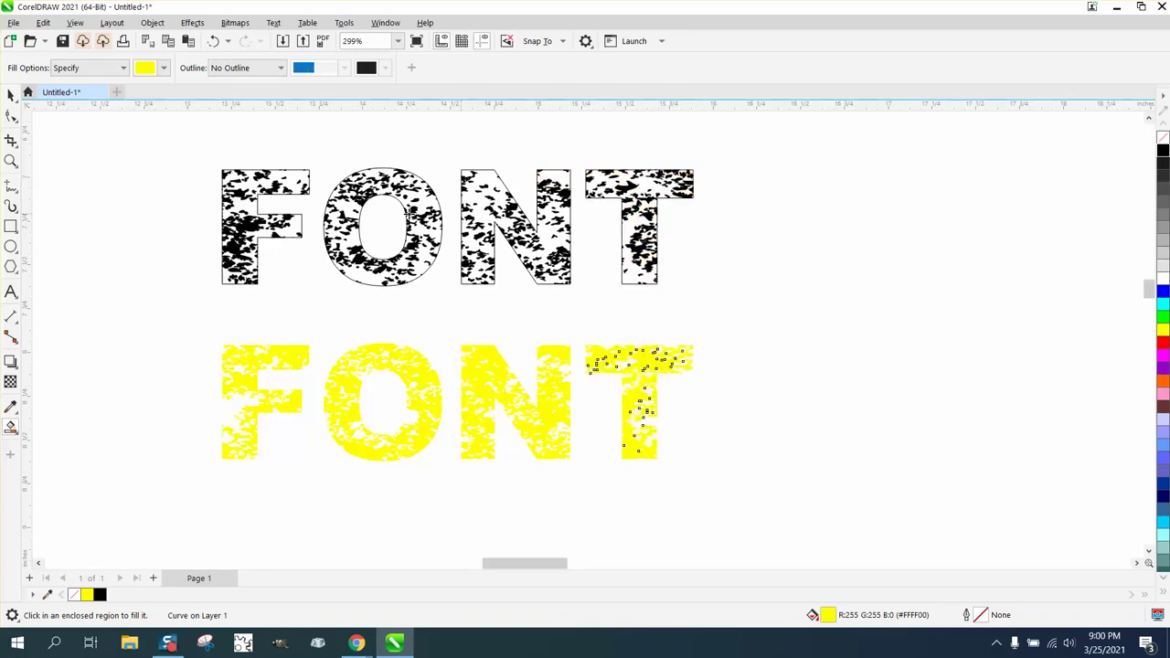
{"action": "key", "text": "space"}
{"action": "scroll", "coordinate": [595, 346], "scroll_direction": "up", "scroll_amount": 2}
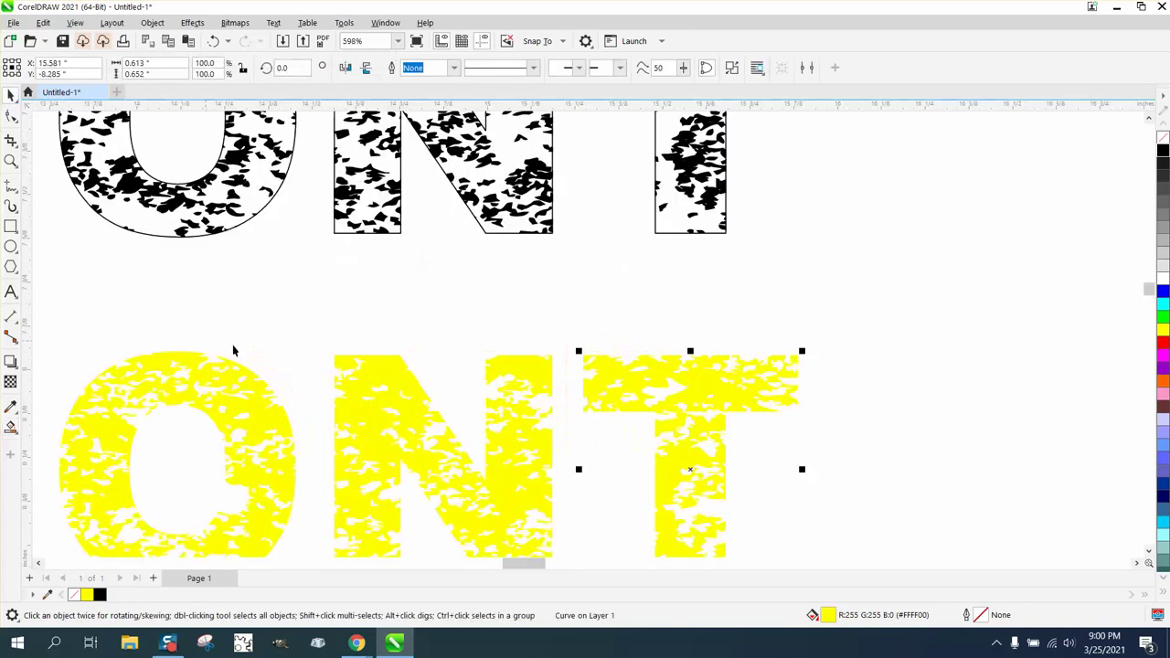
{"action": "scroll", "coordinate": [274, 347], "scroll_direction": "down", "scroll_amount": 2}
{"action": "scroll", "coordinate": [324, 347], "scroll_direction": "down", "scroll_amount": 1}
{"action": "left_click_drag", "start_coordinate": [68, 326], "coordinate": [539, 465]}
{"action": "left_click", "coordinate": [1163, 152]}
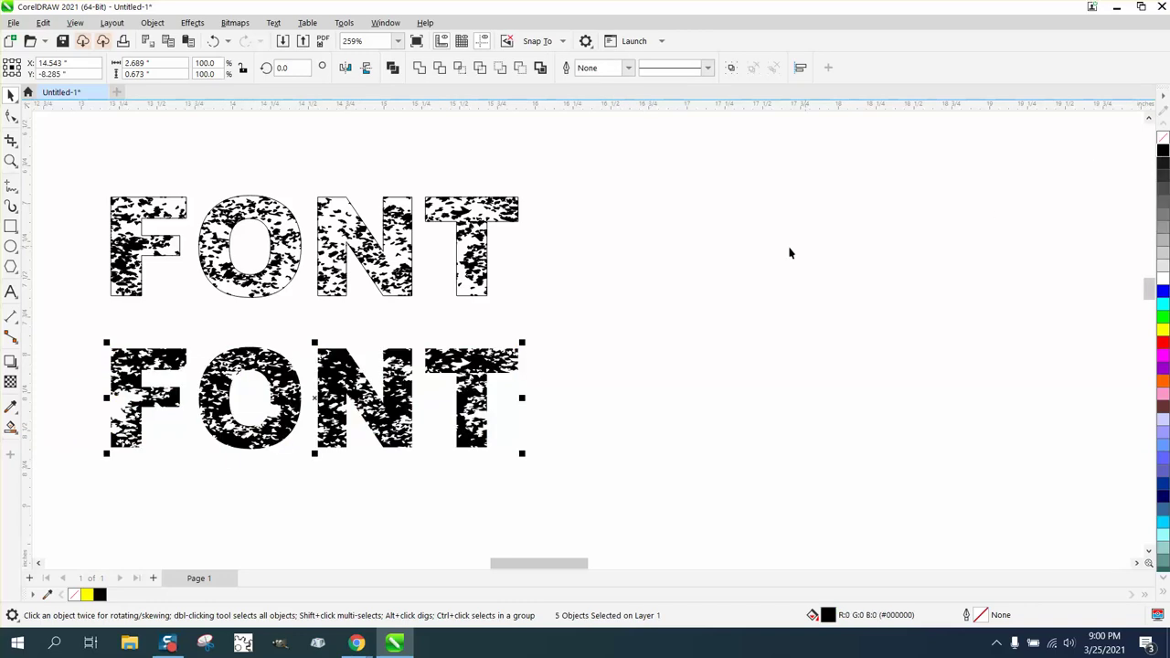
{"action": "left_click", "coordinate": [417, 312]}
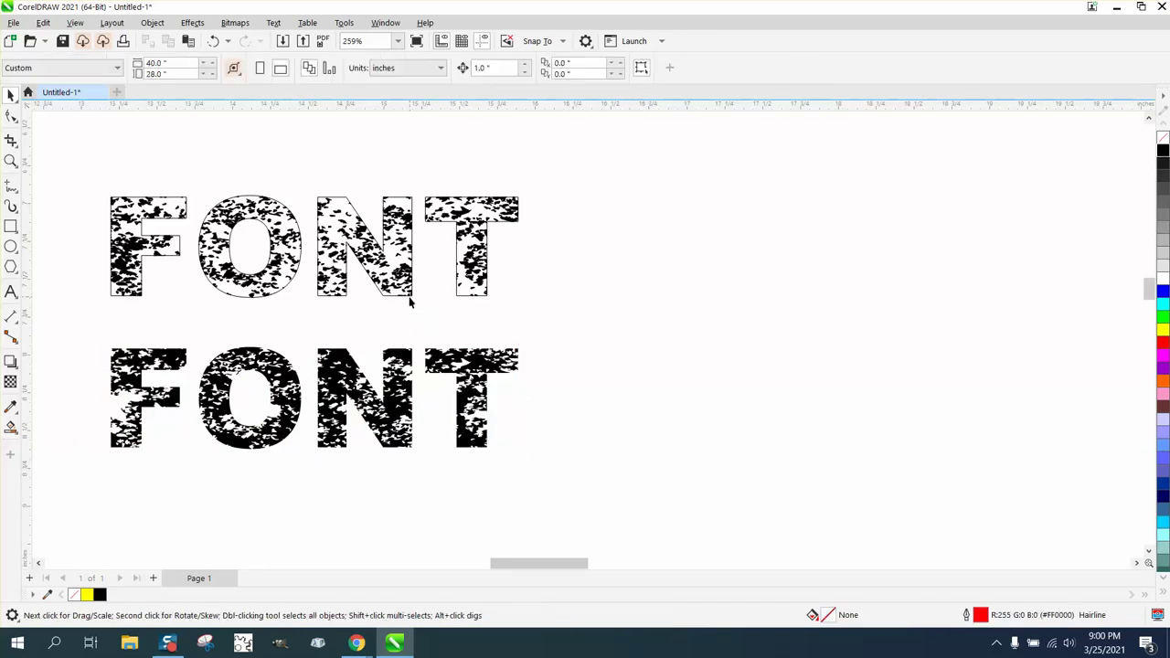
{"action": "left_click", "coordinate": [408, 296]}
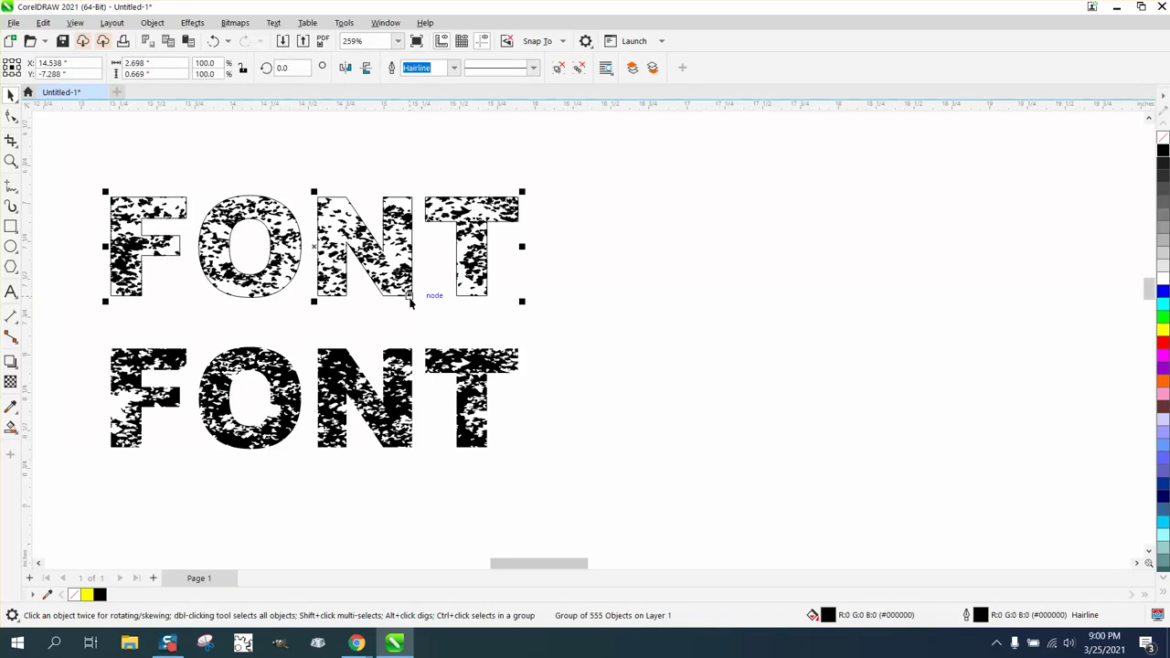
{"action": "key", "text": "Down"}
{"action": "key", "text": "Up"}
{"action": "key", "text": "Right"}
{"action": "key", "text": "Right"}
{"action": "key", "text": "Right"}
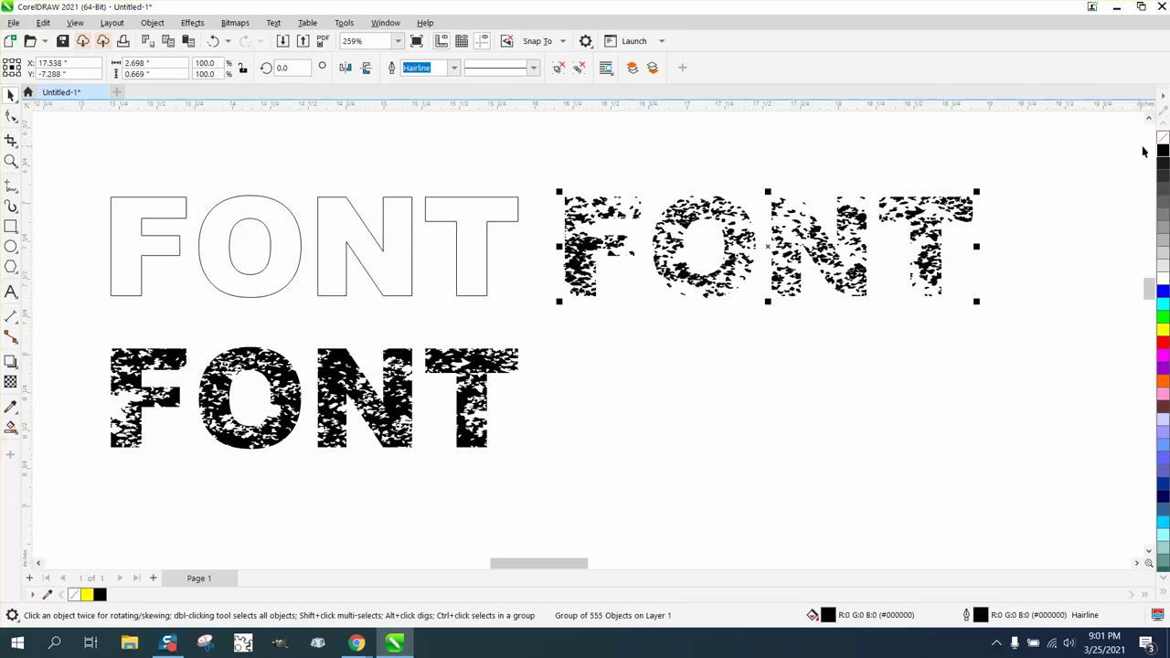
{"action": "left_click", "coordinate": [466, 256]}
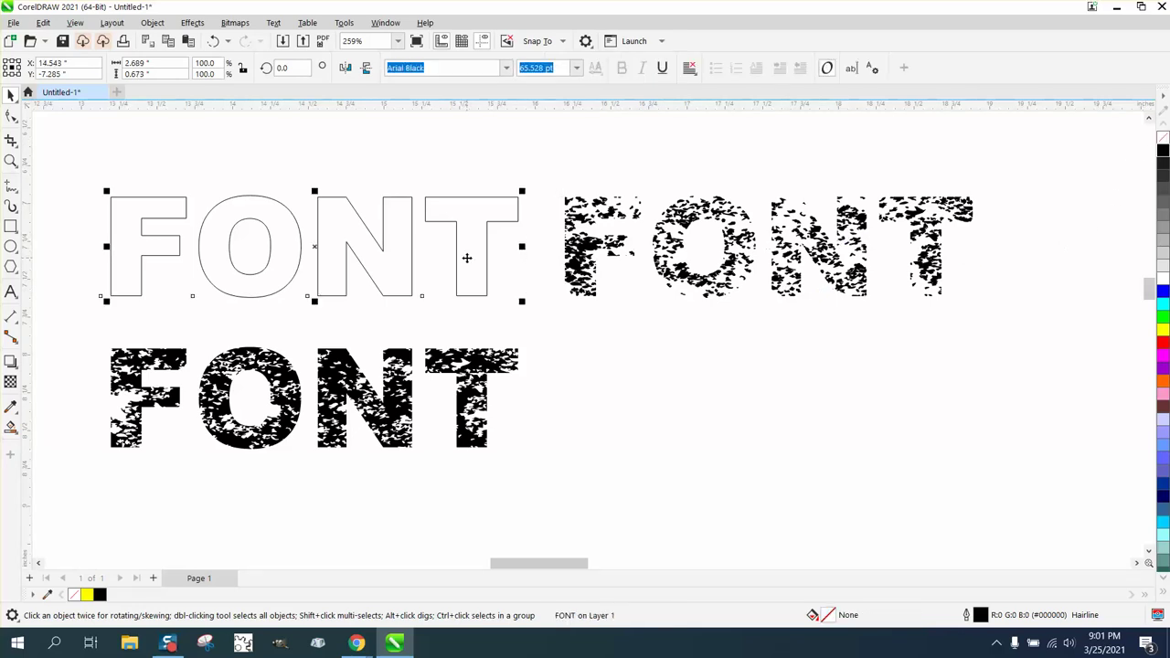
{"action": "key", "text": "Tab"}
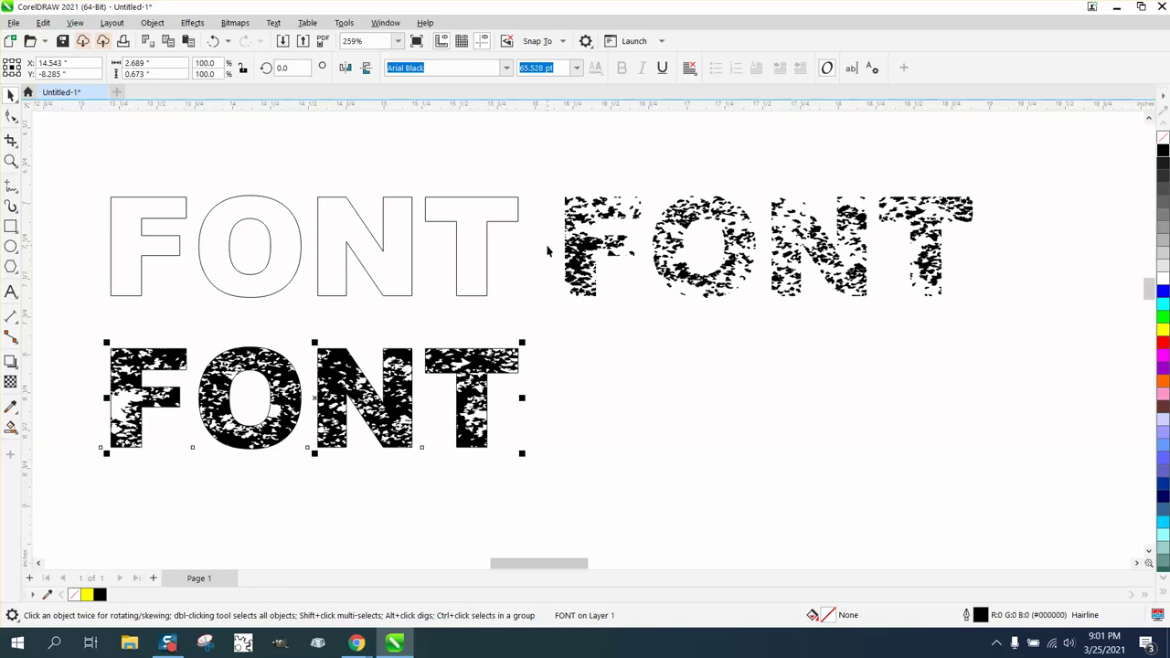
{"action": "key", "text": "Escape"}
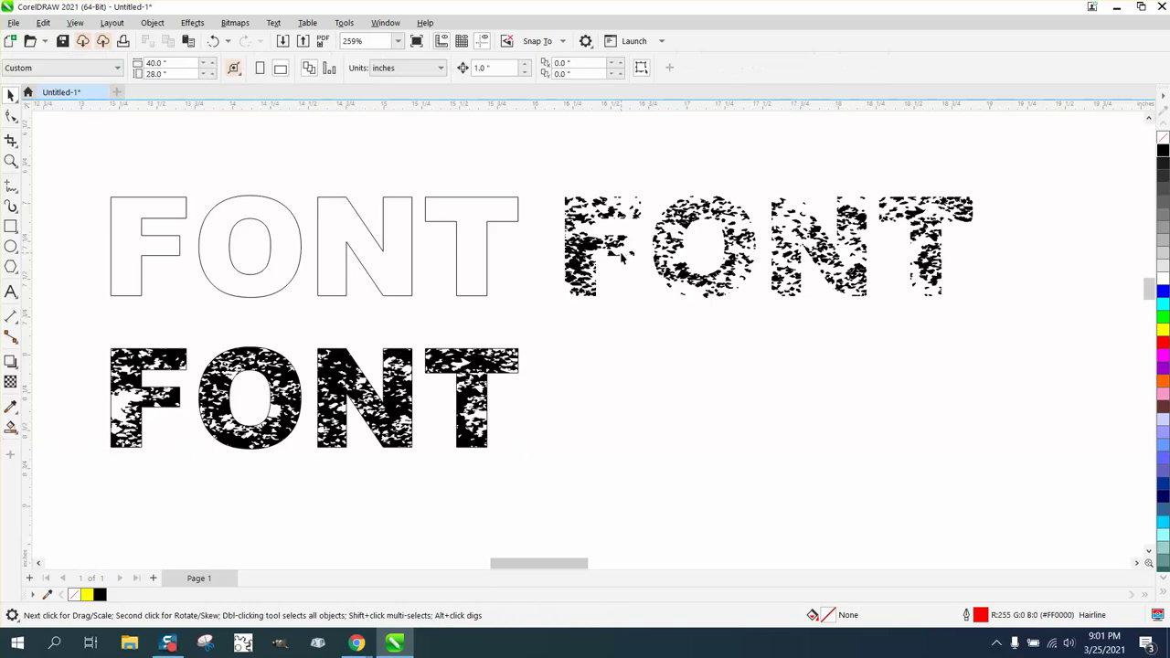
Step: Nudge the speckled FONT left so it lines up over the outlined FONT
{"action": "left_click", "coordinate": [645, 252]}
{"action": "key", "text": "Left"}
{"action": "key", "text": "Left"}
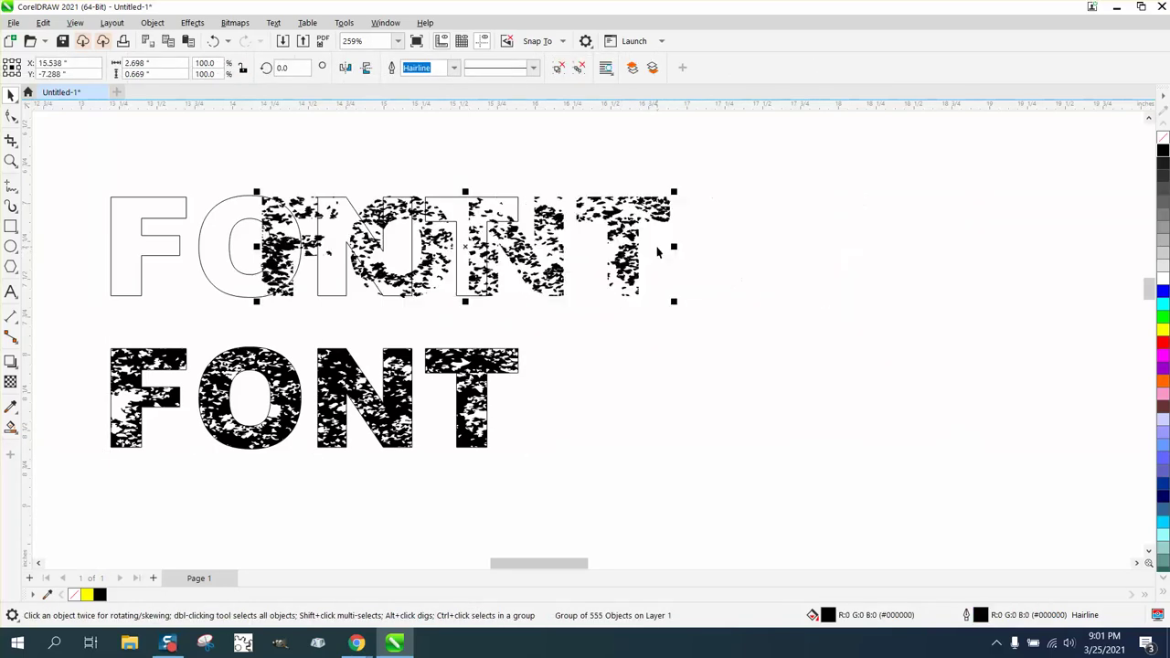
{"action": "key", "text": "Left"}
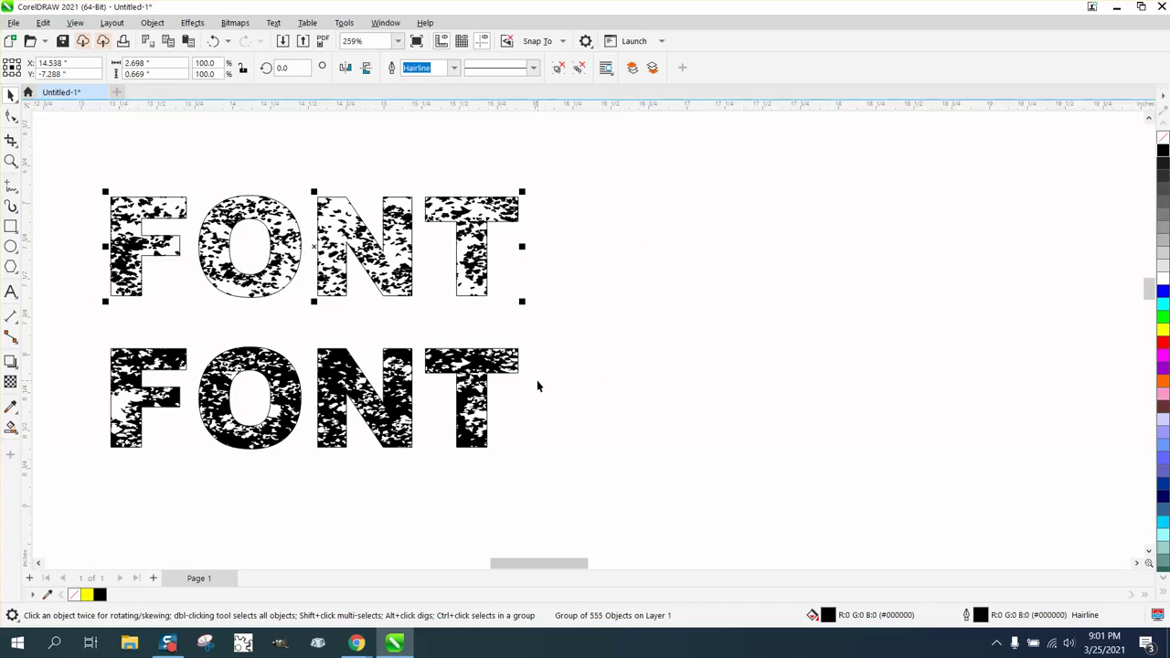
Step: Duplicate both FONT rows to the right and stack the lower copy onto the upper one
{"action": "left_click_drag", "start_coordinate": [46, 145], "coordinate": [614, 527]}
{"action": "key", "text": "KP_Add"}
{"action": "key", "text": "Right"}
{"action": "key", "text": "Right"}
{"action": "key", "text": "Right"}
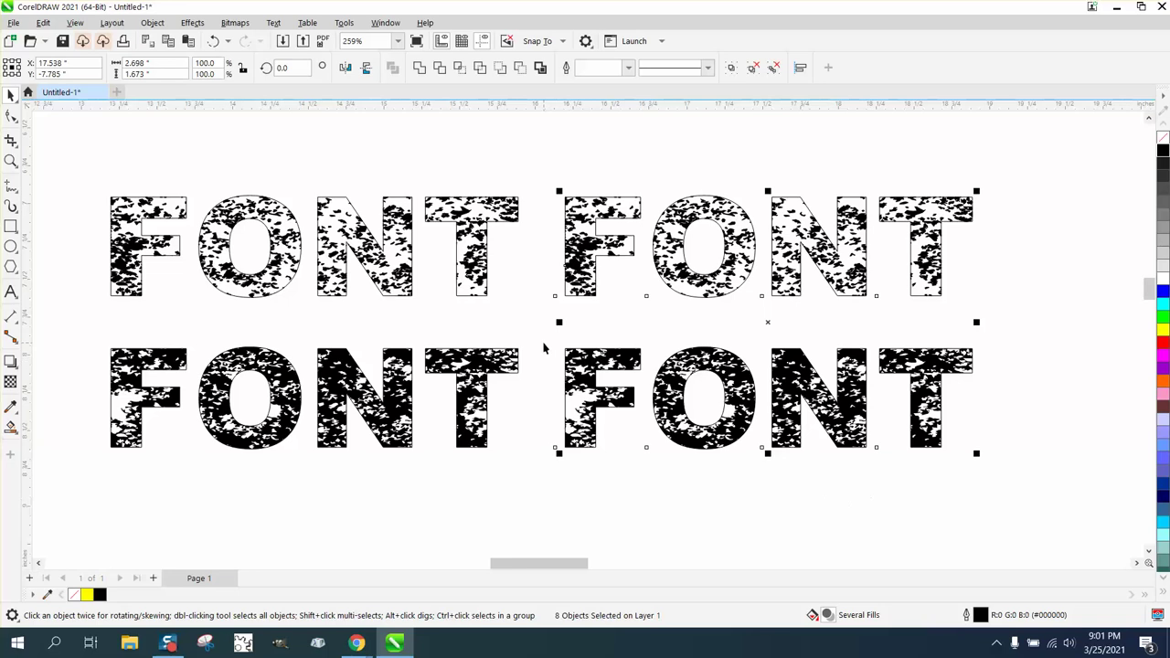
{"action": "left_click_drag", "start_coordinate": [543, 333], "coordinate": [1021, 501]}
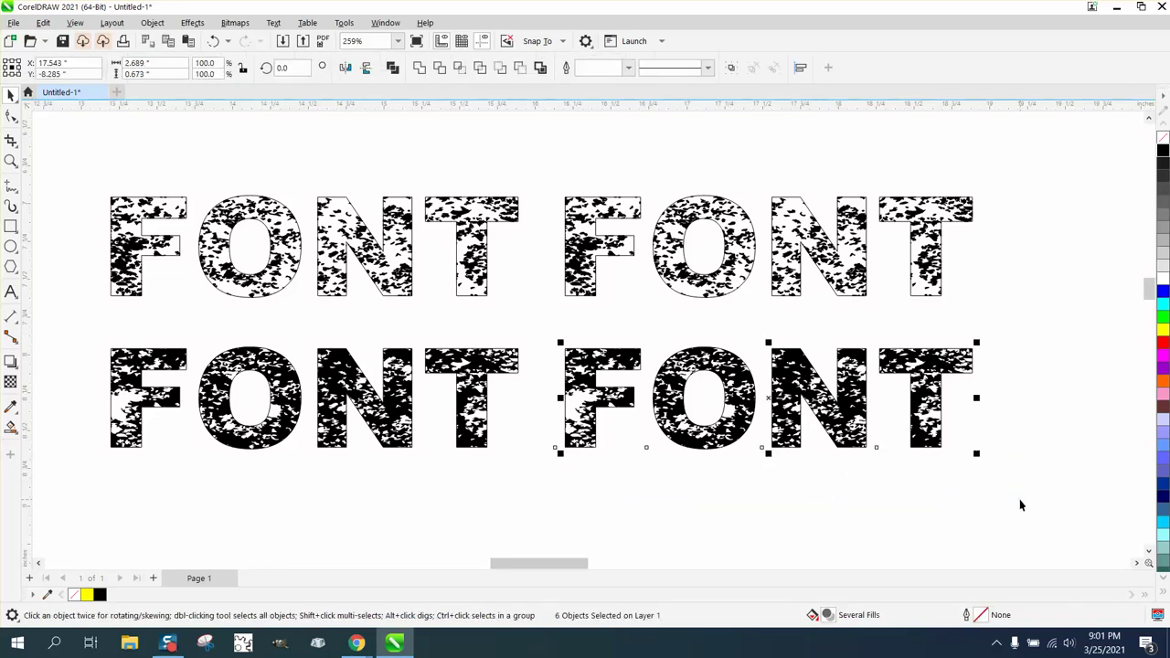
{"action": "key", "text": "Up"}
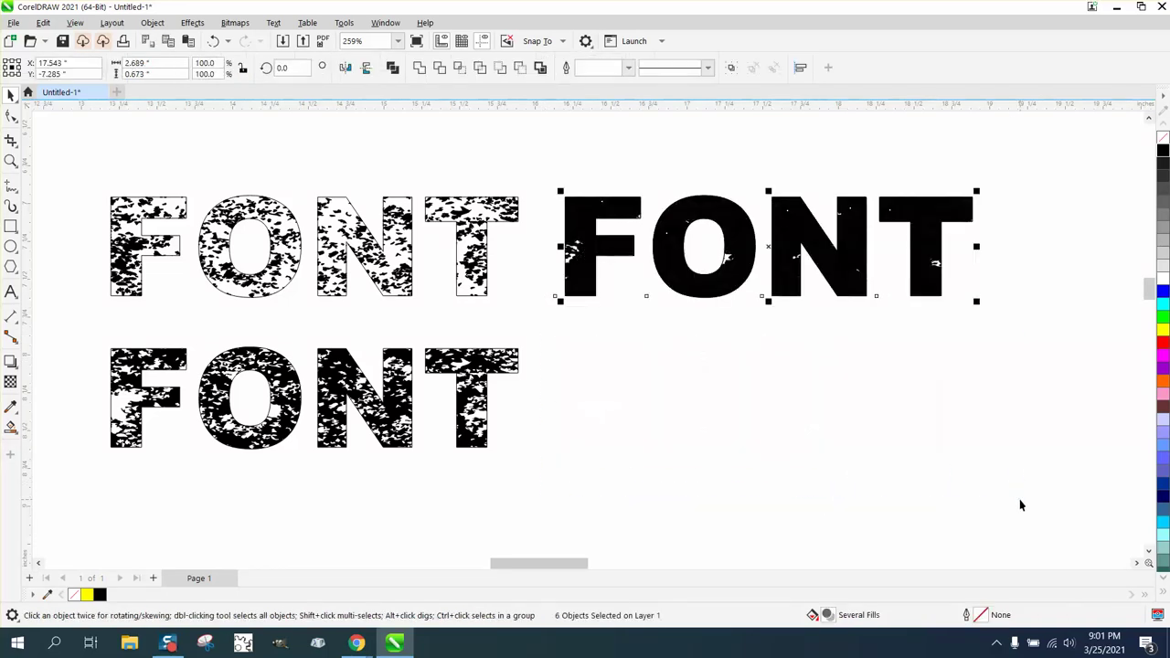
Step: Zoom in on the solid FONT at right, then on both rows
{"action": "left_click", "coordinate": [15, 163]}
{"action": "left_click", "coordinate": [17, 184]}
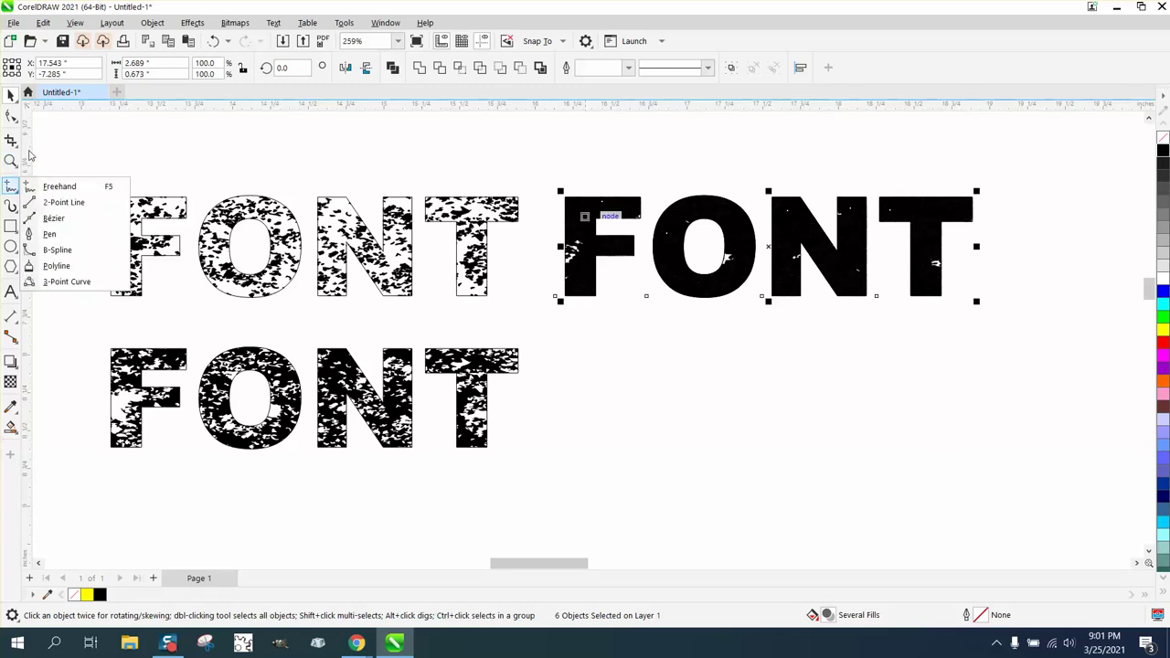
{"action": "left_click", "coordinate": [11, 160]}
{"action": "left_click", "coordinate": [48, 161]}
{"action": "left_click_drag", "start_coordinate": [545, 172], "coordinate": [1104, 388]}
{"action": "right_click", "coordinate": [507, 364]}
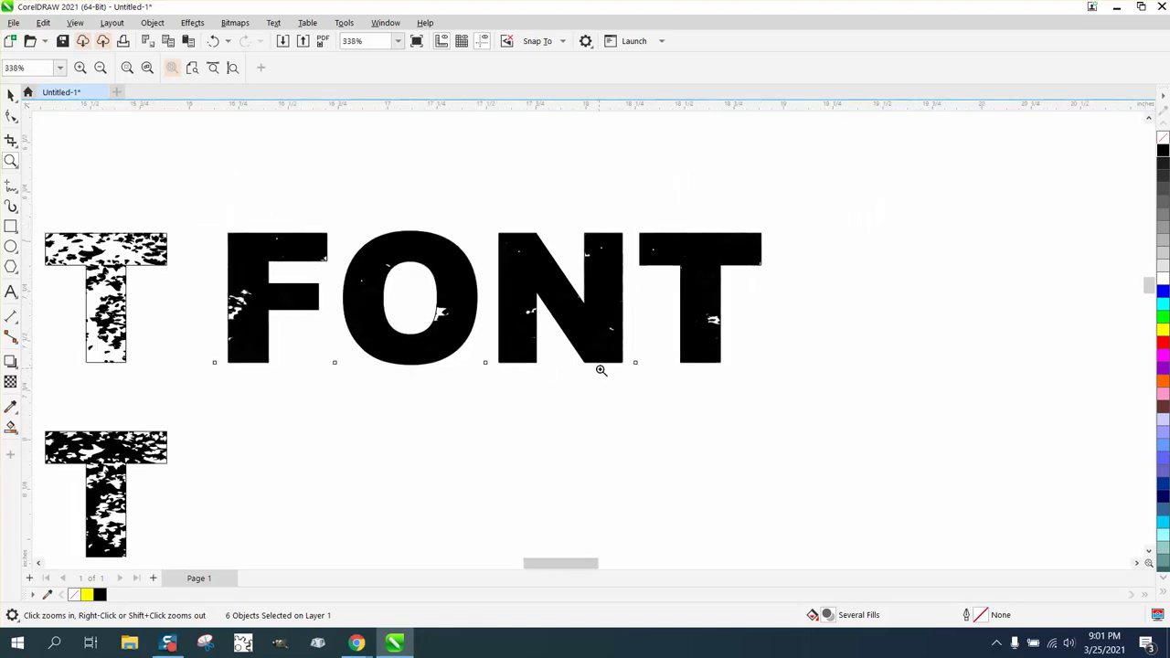
{"action": "scroll", "coordinate": [600, 372], "scroll_direction": "down", "scroll_amount": 3}
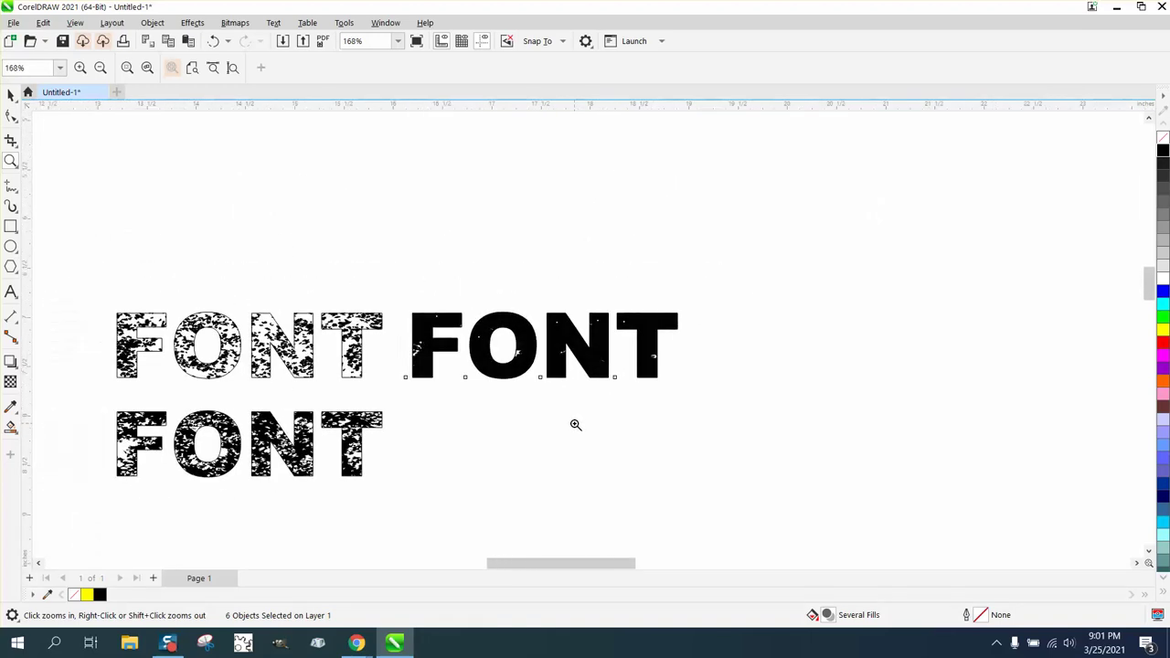
{"action": "left_click_drag", "start_coordinate": [91, 264], "coordinate": [461, 525]}
Step: Select the upper-left FONT pair and try a 1.0 pt outline width without applying it
{"action": "left_click", "coordinate": [11, 95]}
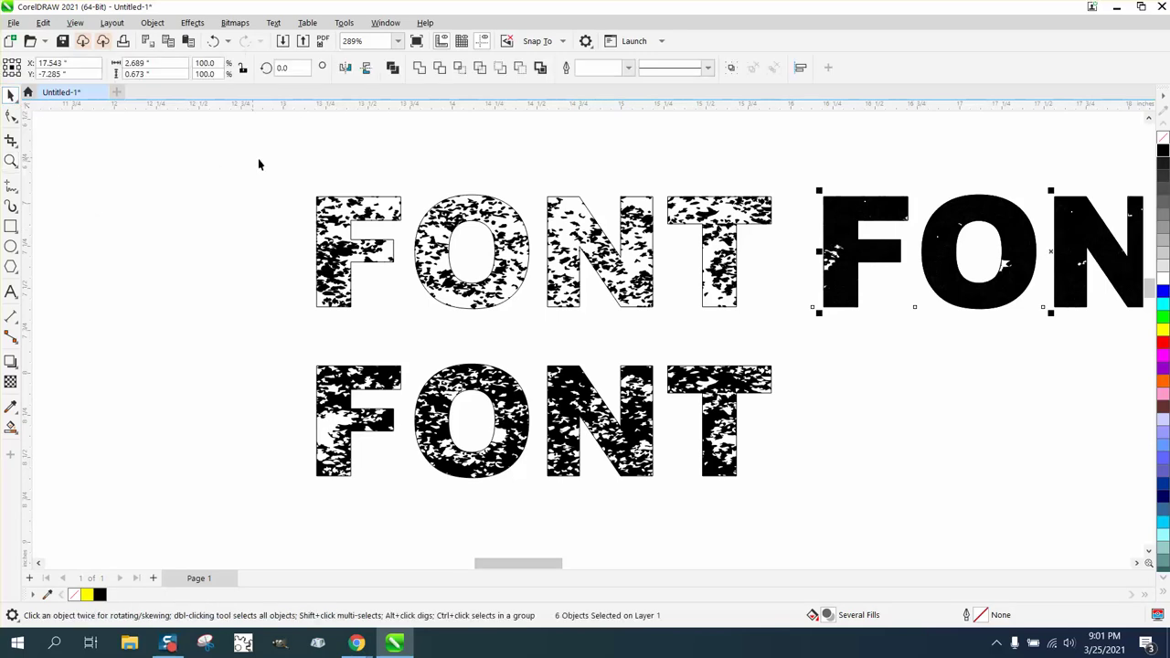
{"action": "left_click_drag", "start_coordinate": [270, 159], "coordinate": [797, 336]}
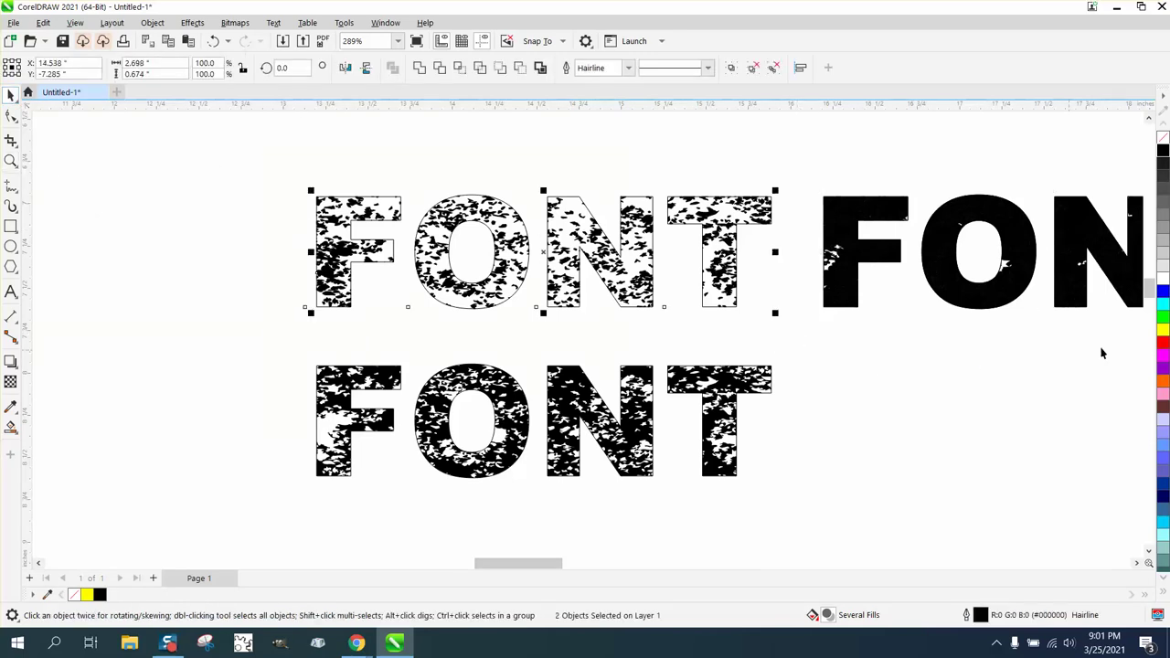
{"action": "double_click", "coordinate": [970, 612]}
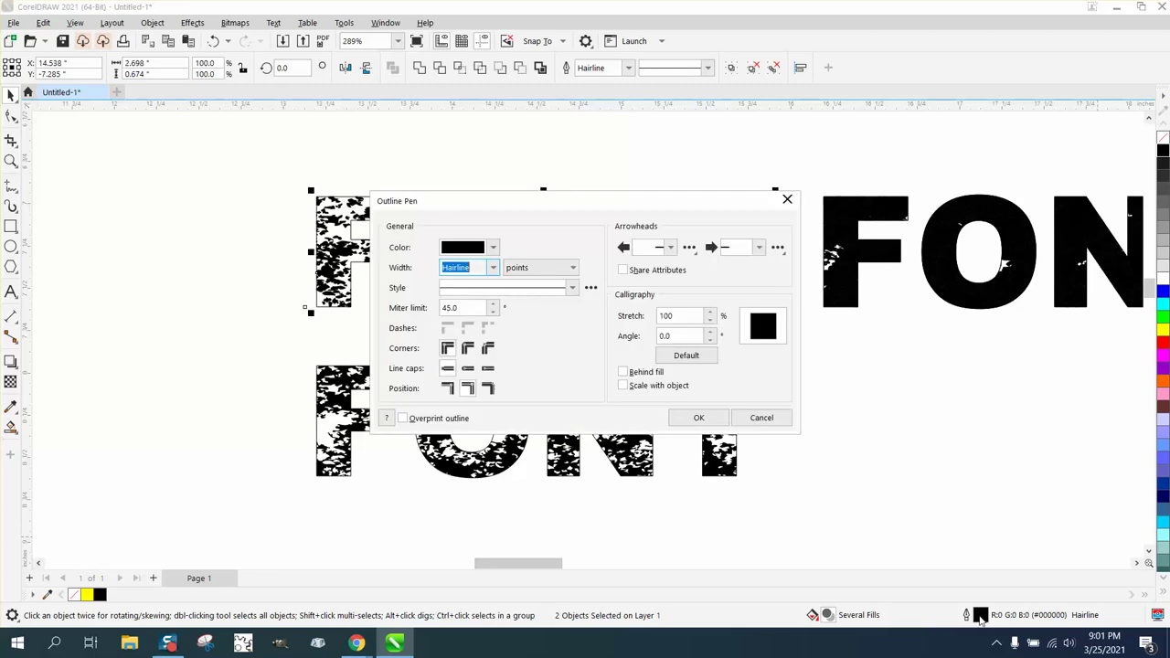
{"action": "left_click", "coordinate": [495, 267]}
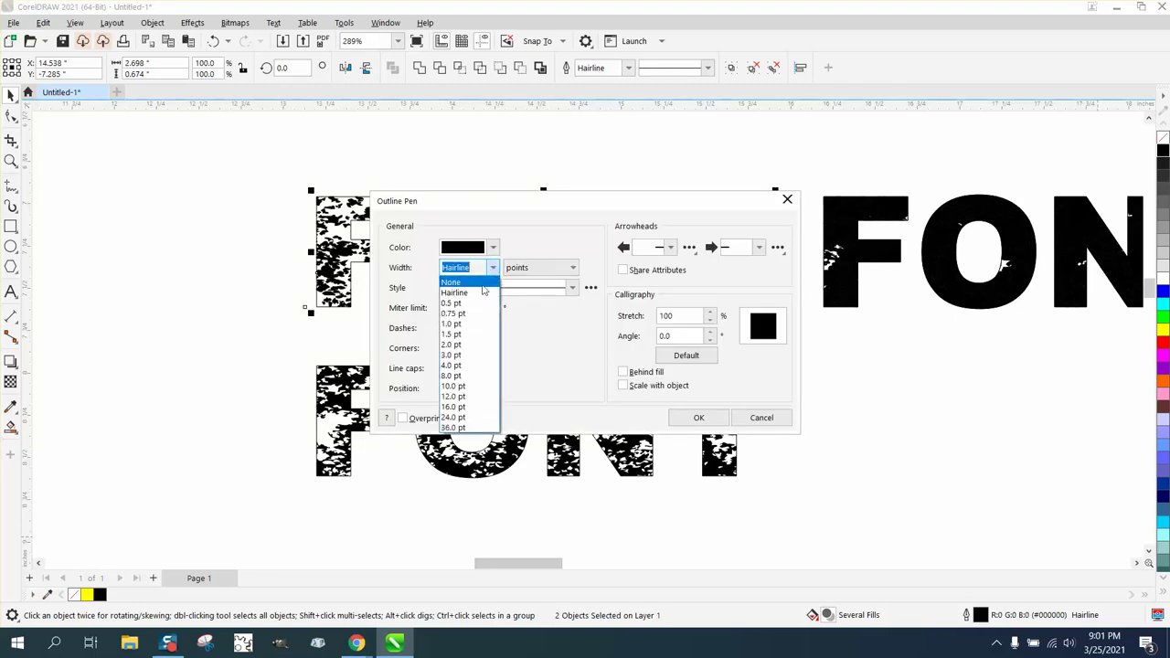
{"action": "left_click", "coordinate": [462, 326]}
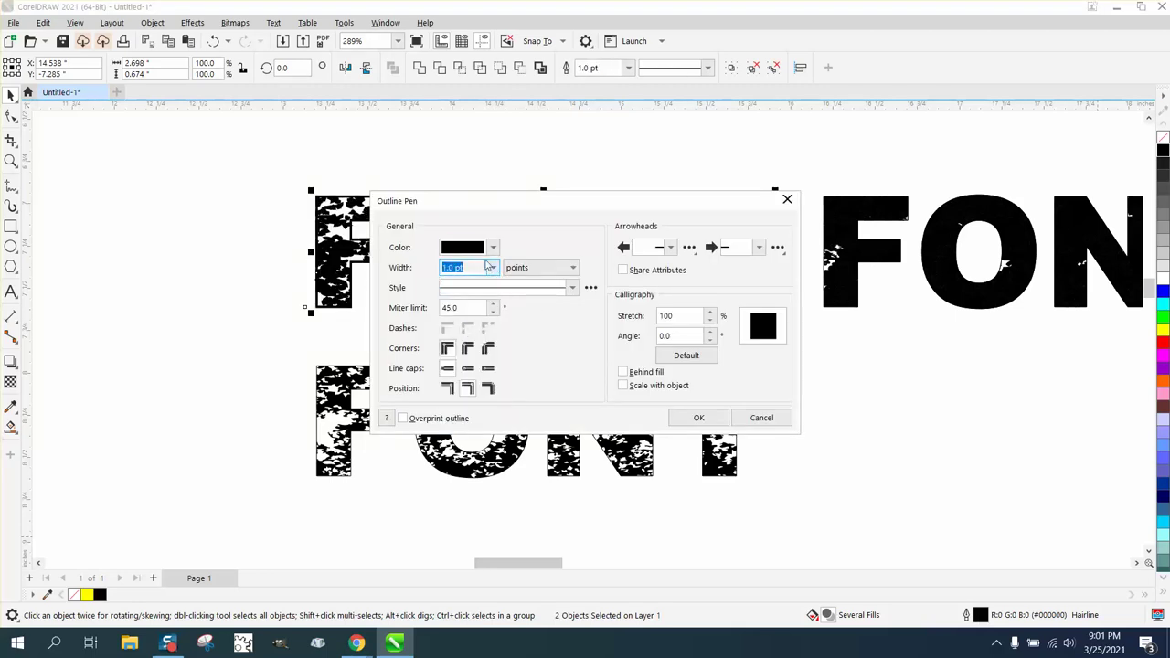
{"action": "left_click", "coordinate": [787, 199]}
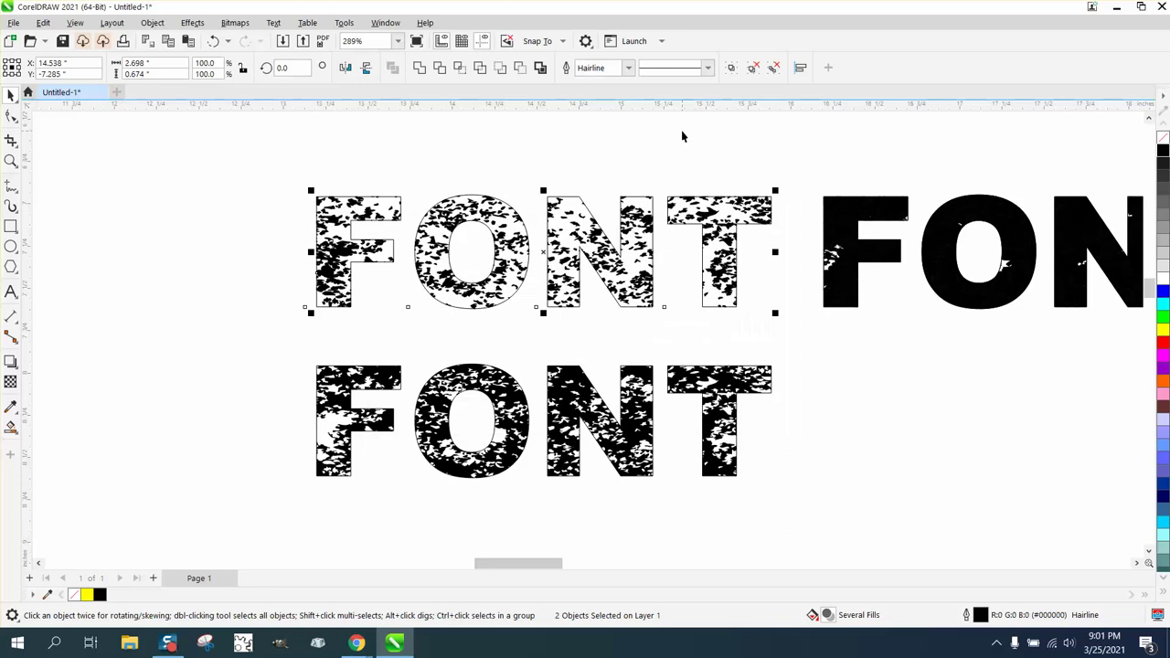
Step: Give the outlined FONT text a 0.75 pt outline width over the speckled FONT
{"action": "left_click", "coordinate": [597, 185]}
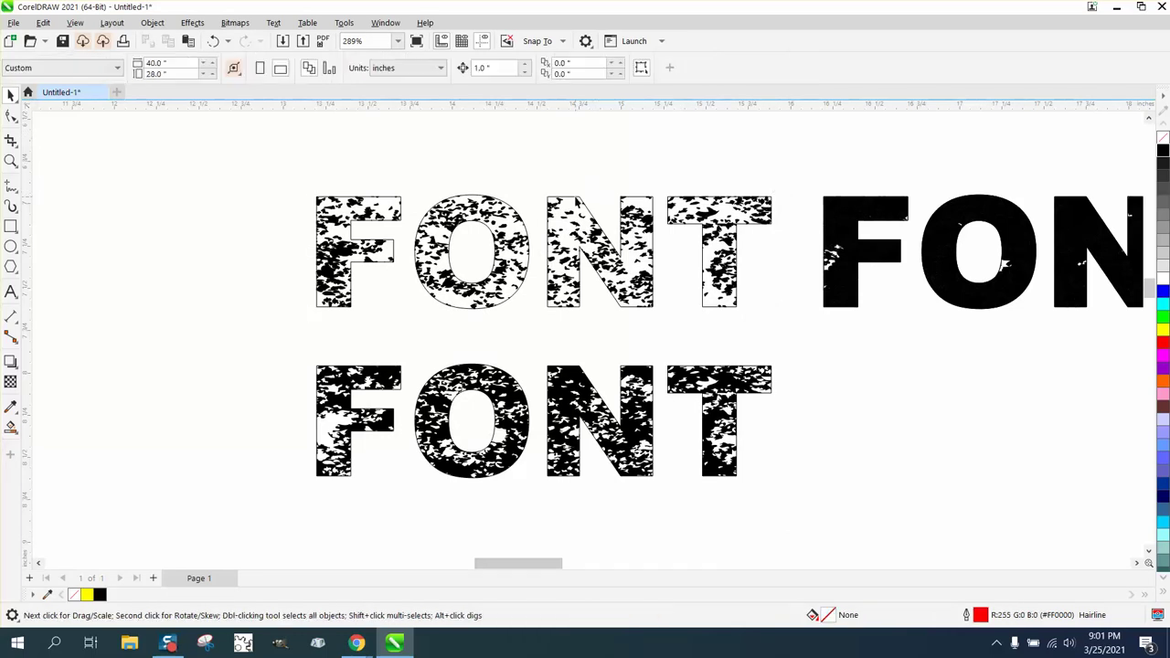
{"action": "left_click", "coordinate": [576, 201]}
{"action": "left_click_drag", "start_coordinate": [576, 201], "coordinate": [576, 32]}
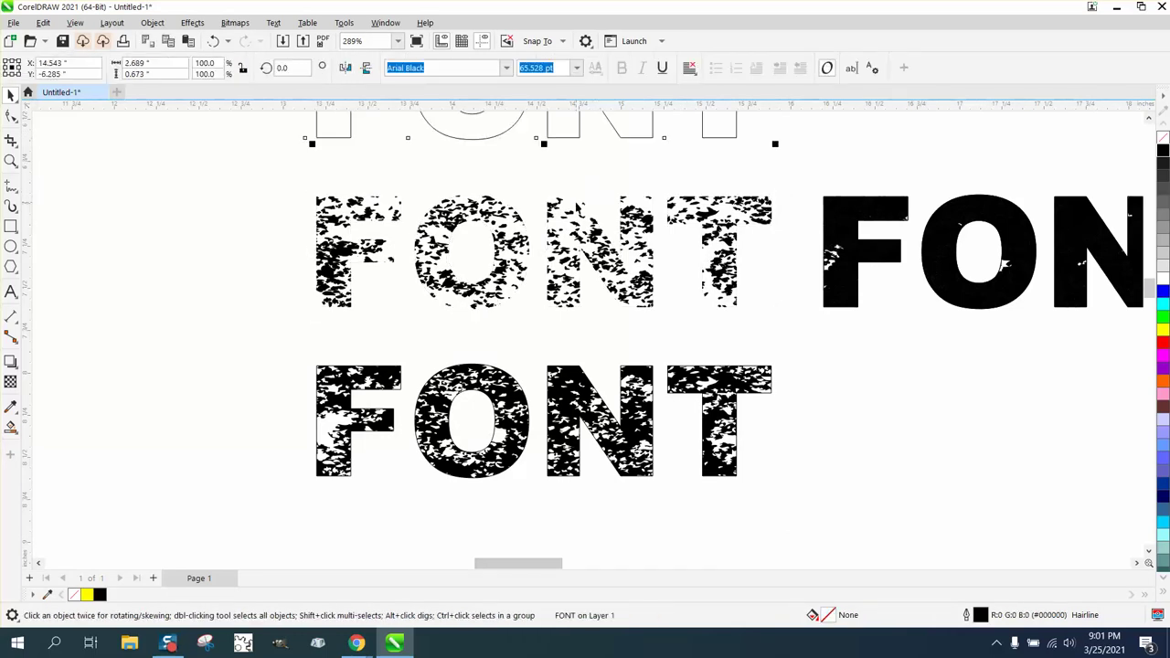
{"action": "double_click", "coordinate": [980, 616]}
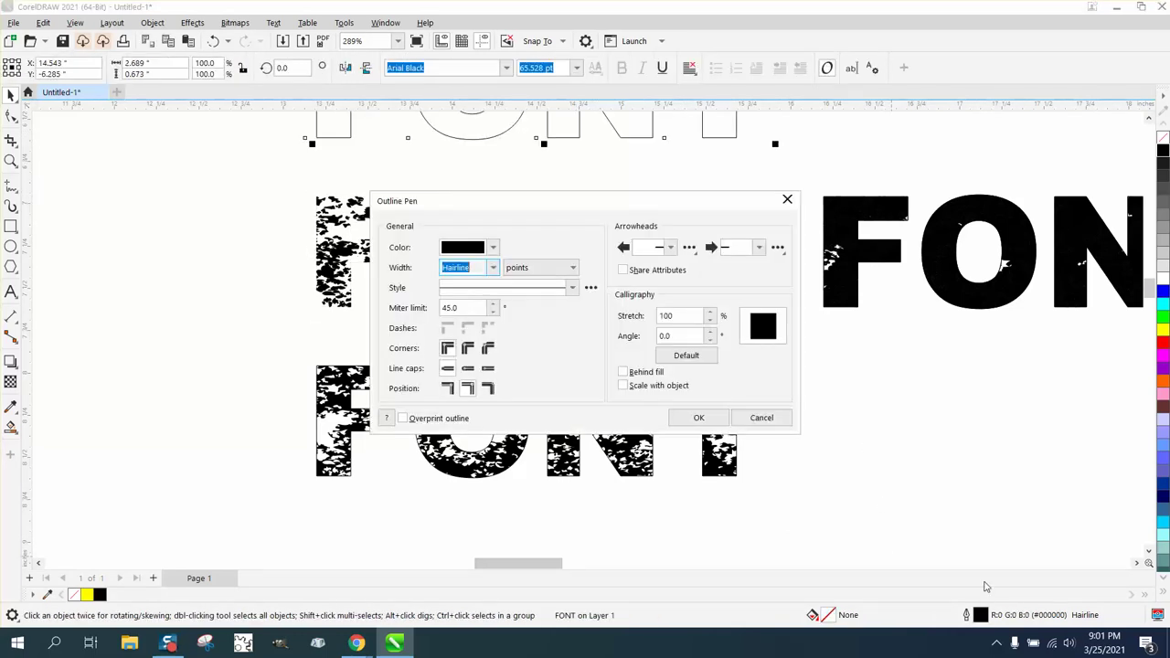
{"action": "left_click", "coordinate": [490, 267]}
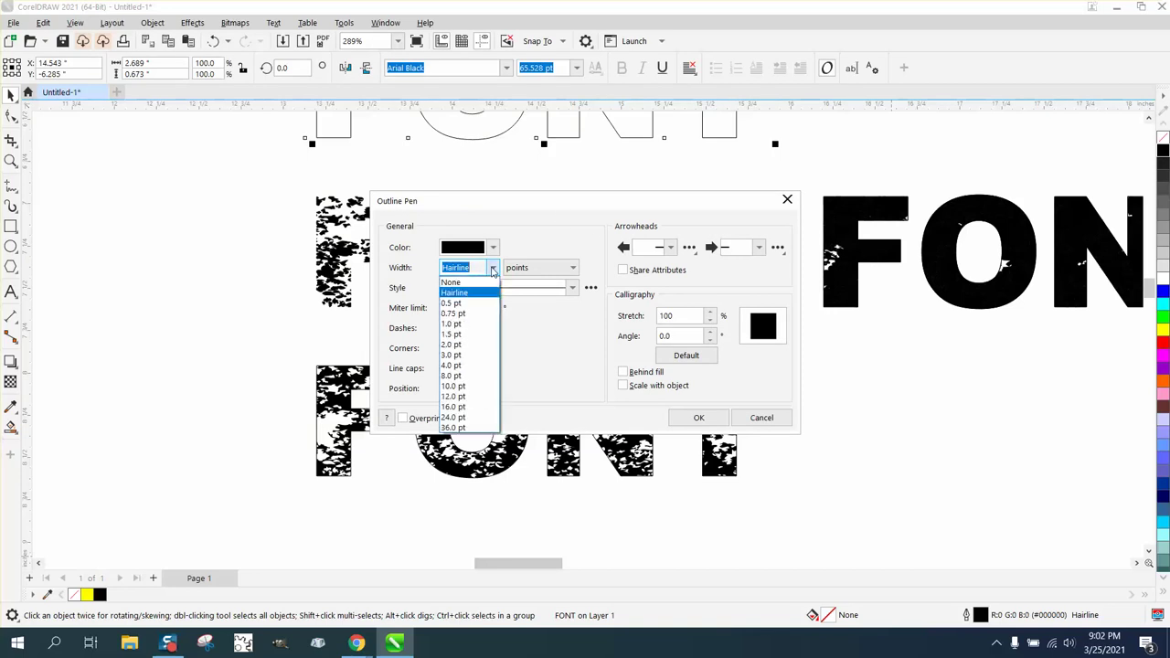
{"action": "left_click", "coordinate": [455, 305]}
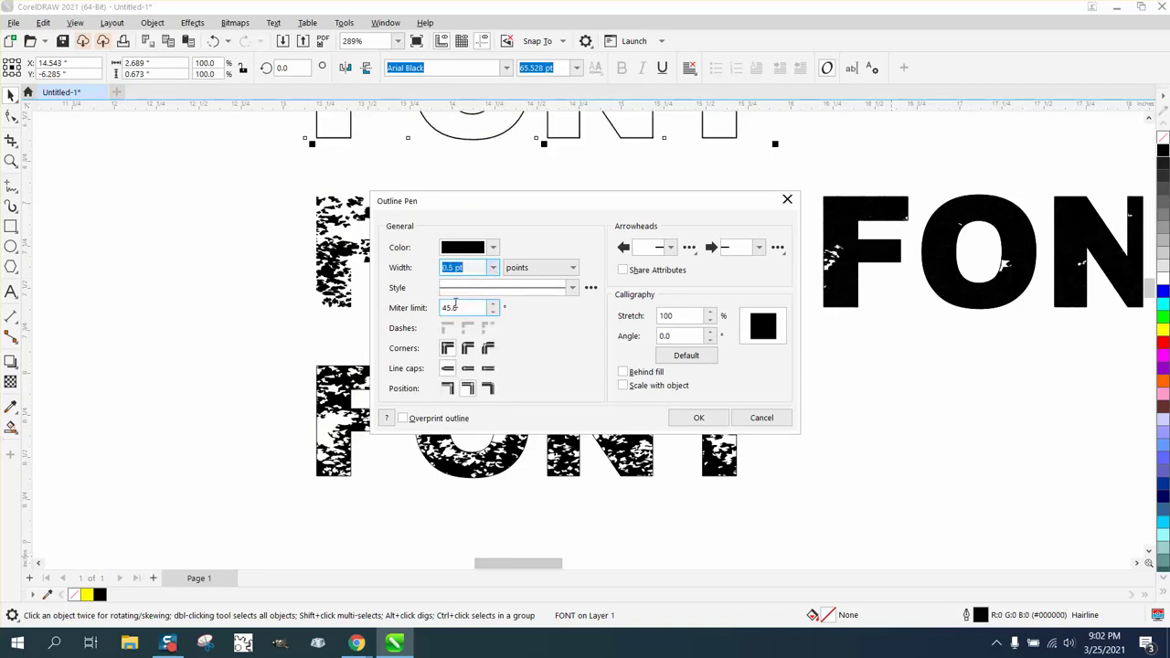
{"action": "left_click", "coordinate": [493, 267]}
{"action": "left_click", "coordinate": [460, 313]}
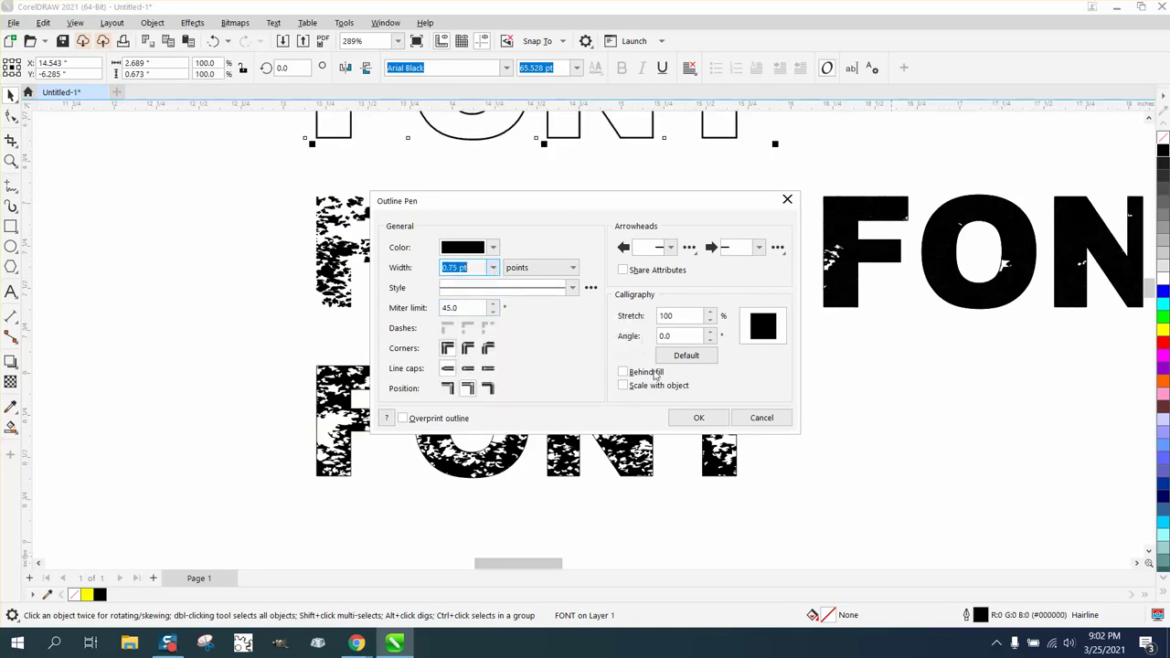
{"action": "left_click", "coordinate": [699, 418]}
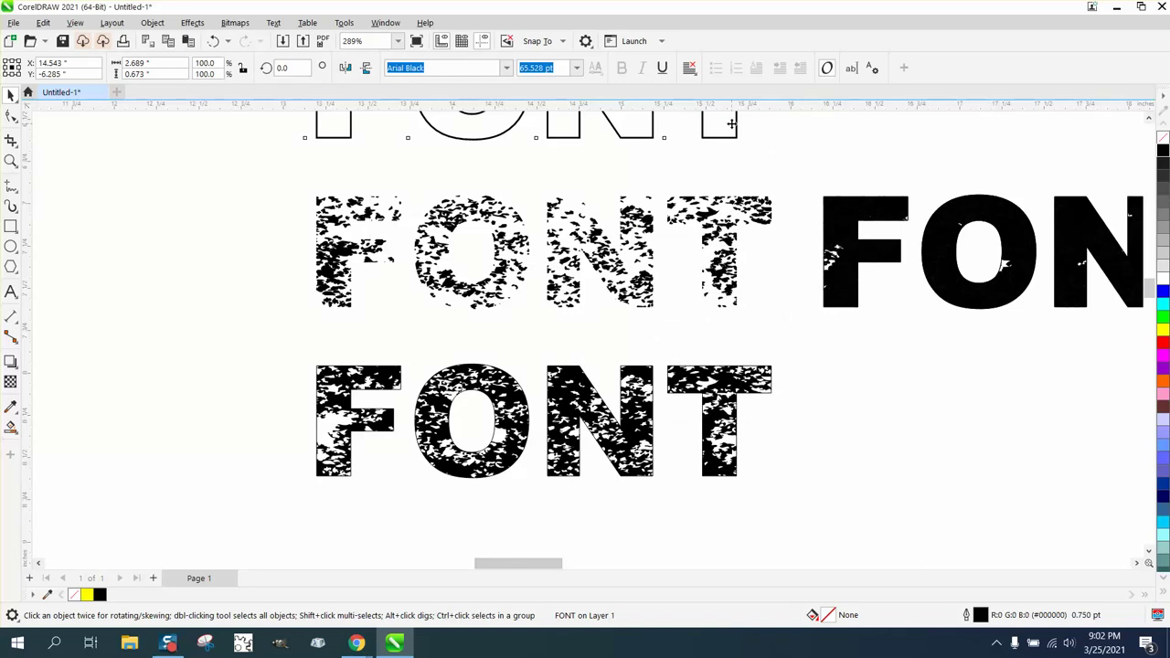
{"action": "key", "text": "Escape"}
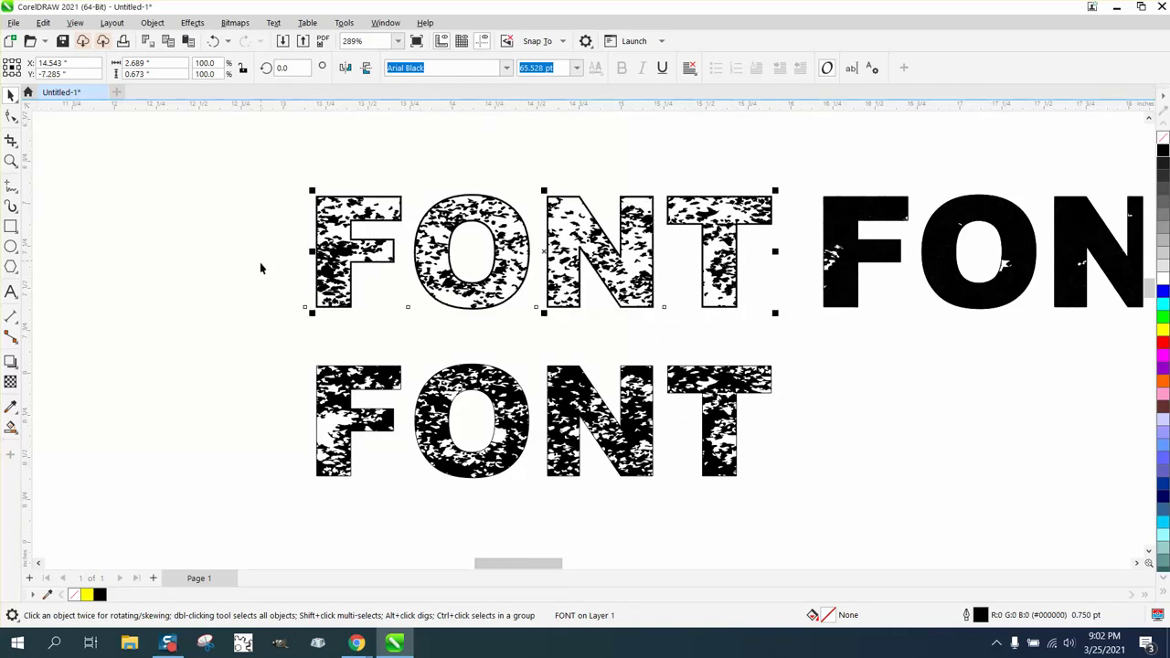
Step: Draw a rectangle around the FONT lettering with a yellow fill and red outline
{"action": "left_click", "coordinate": [11, 160]}
{"action": "left_click_drag", "start_coordinate": [292, 177], "coordinate": [844, 394]}
{"action": "right_click", "coordinate": [496, 401]}
{"action": "right_click", "coordinate": [369, 338]}
{"action": "left_click", "coordinate": [11, 226]}
{"action": "left_click_drag", "start_coordinate": [466, 305], "coordinate": [647, 412]}
{"action": "right_click", "coordinate": [1163, 340]}
{"action": "left_click", "coordinate": [1163, 330]}
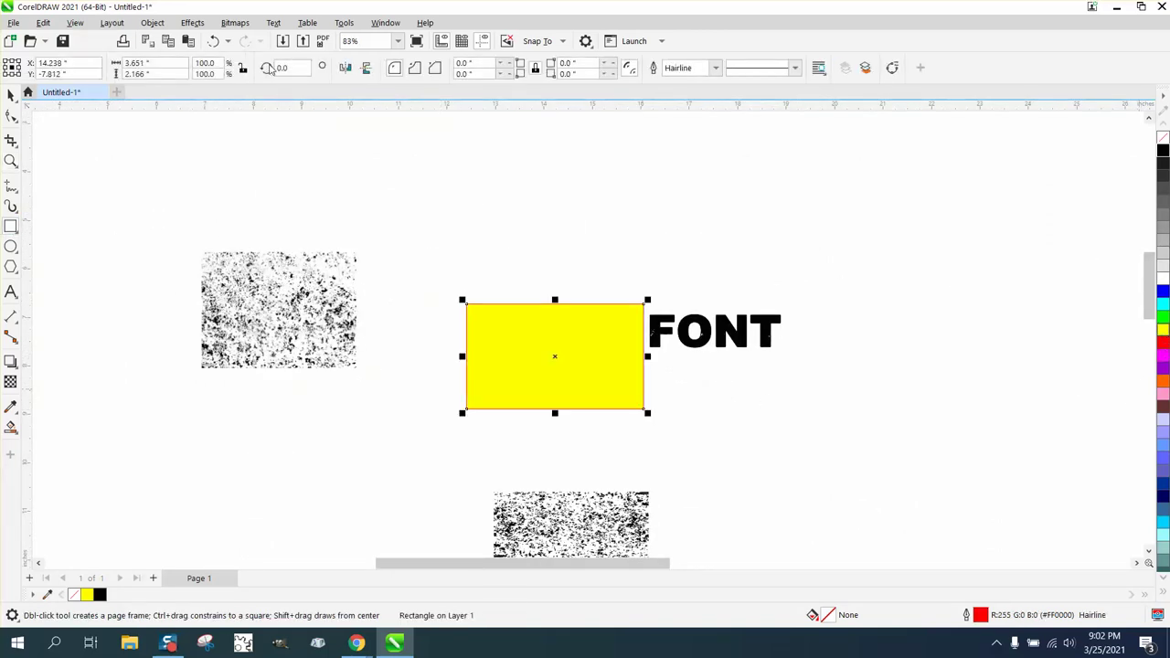
Step: Send the yellow rectangle to the back and zoom in on it
{"action": "left_click", "coordinate": [152, 22]}
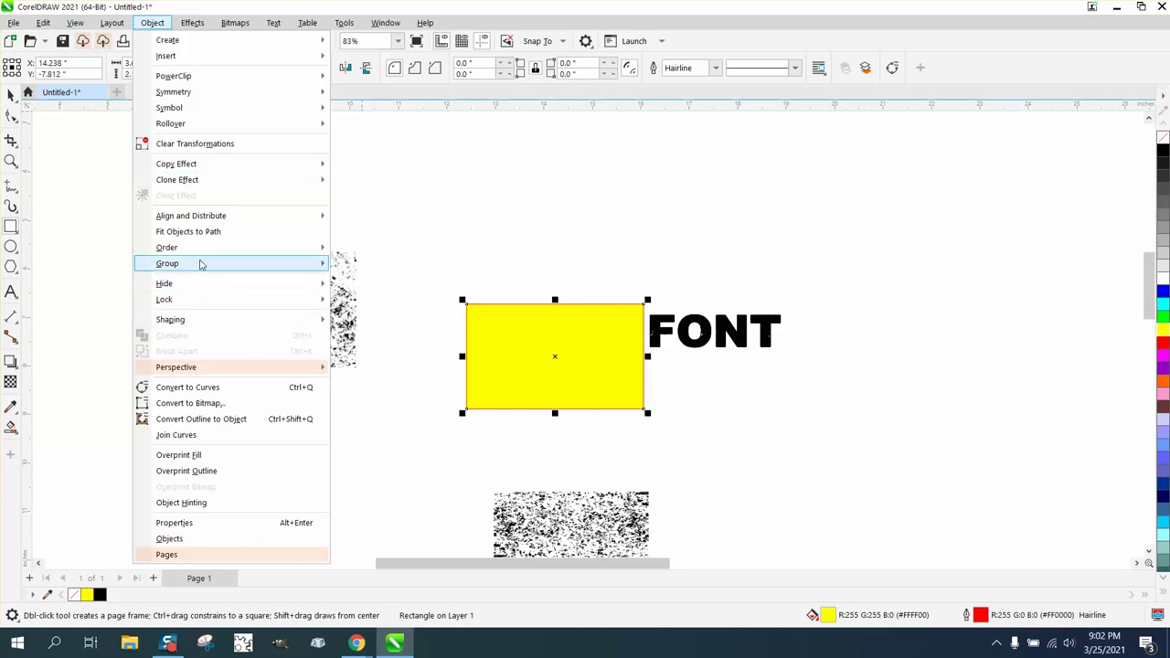
{"action": "mouse_move", "coordinate": [183, 247]}
{"action": "left_click", "coordinate": [363, 265]}
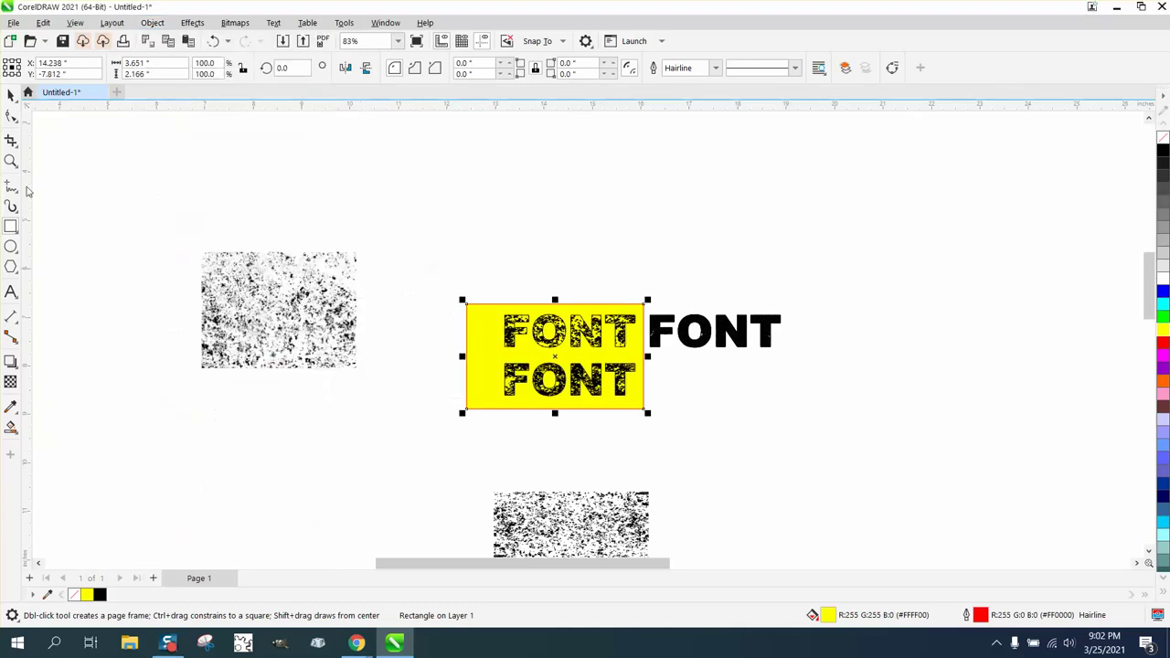
{"action": "left_click", "coordinate": [10, 160]}
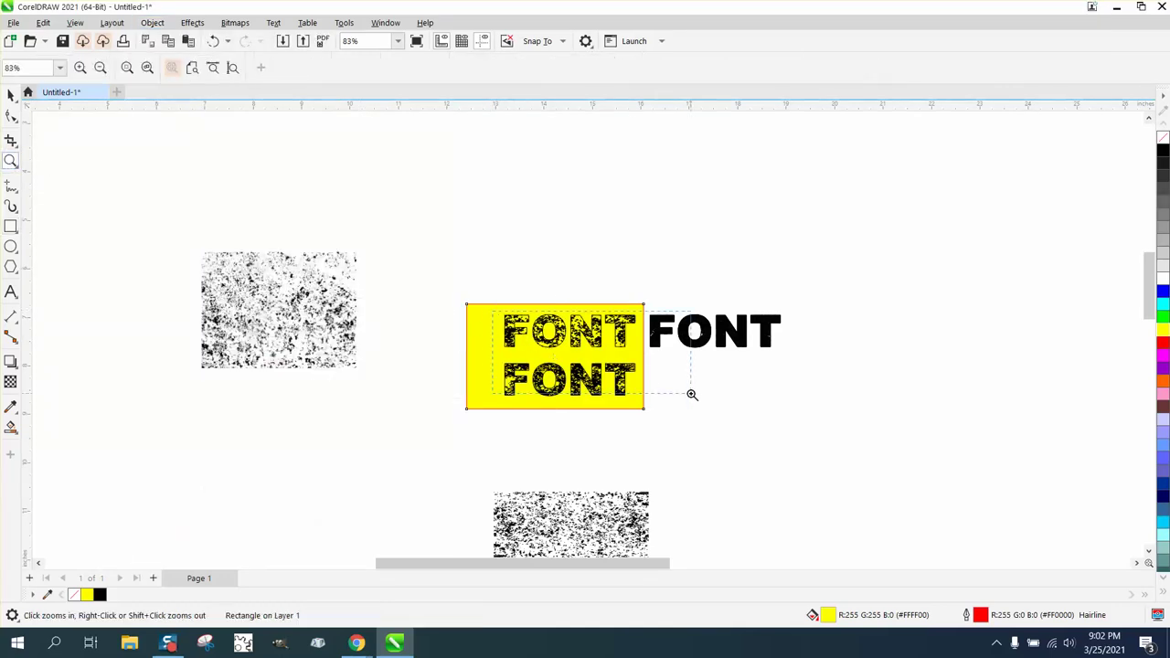
{"action": "left_click_drag", "start_coordinate": [494, 316], "coordinate": [692, 392]}
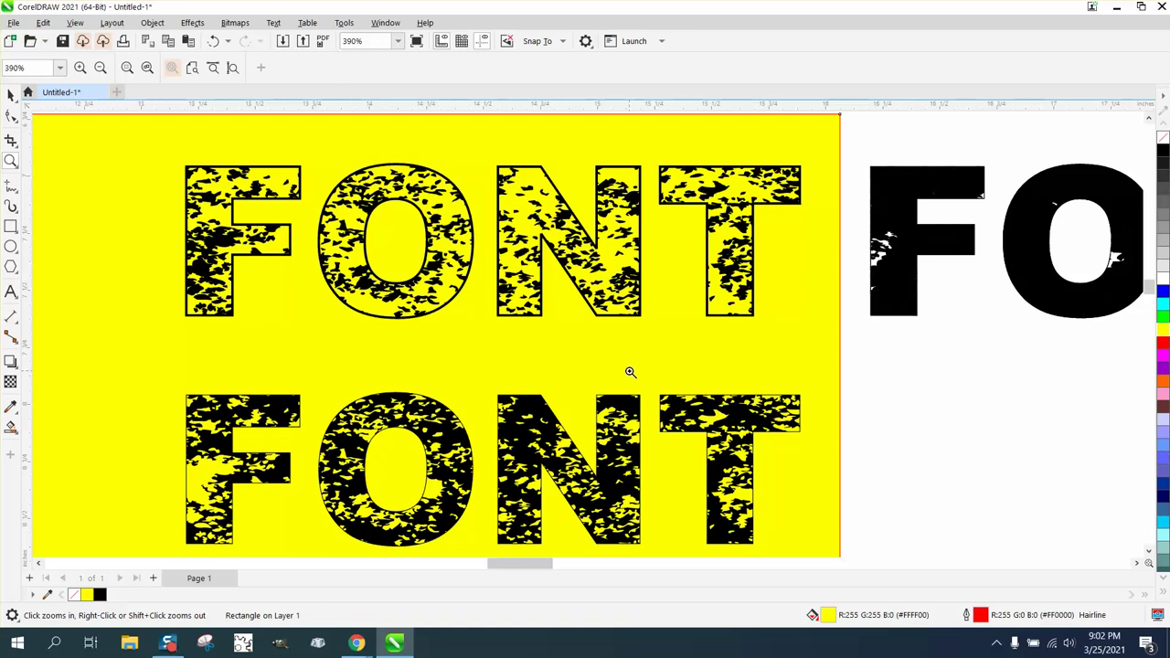